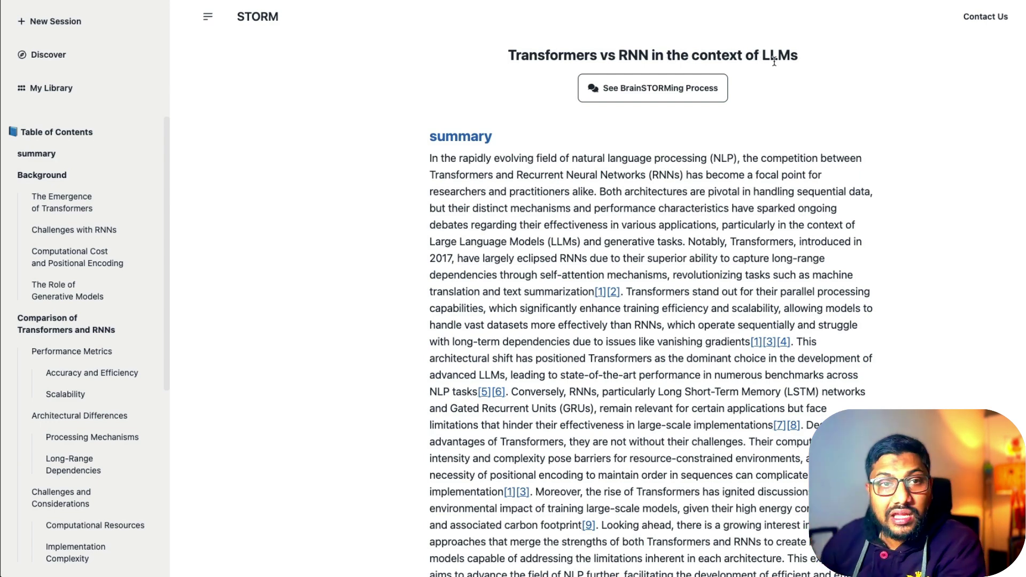
# Step: Examine the generated article on Transformers vs RNN in the context of LLMs, from its table of contents to the Feedback form
pyautogui.doubleClick(555, 55)
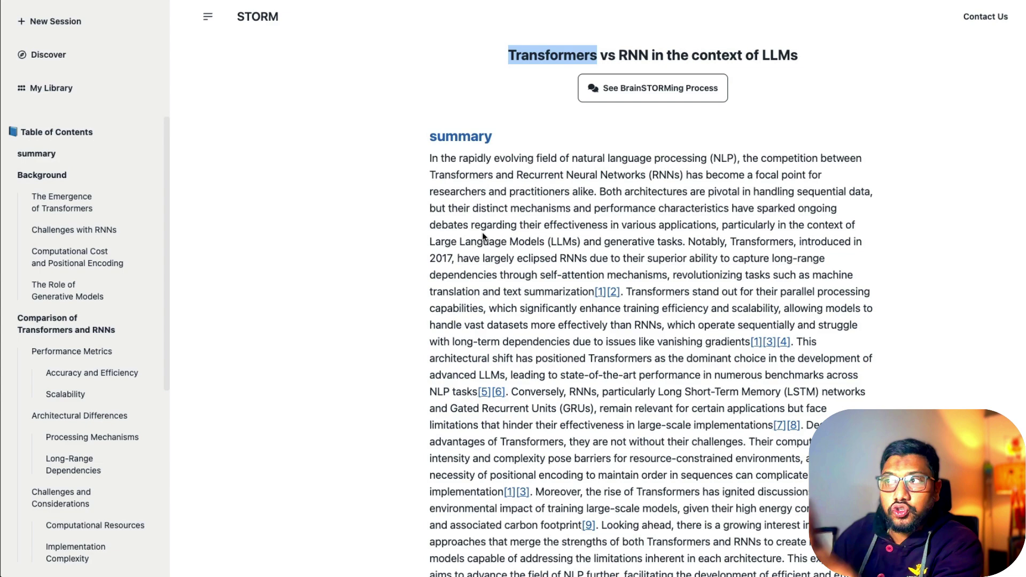
pyautogui.scroll(-10, 457, 212)
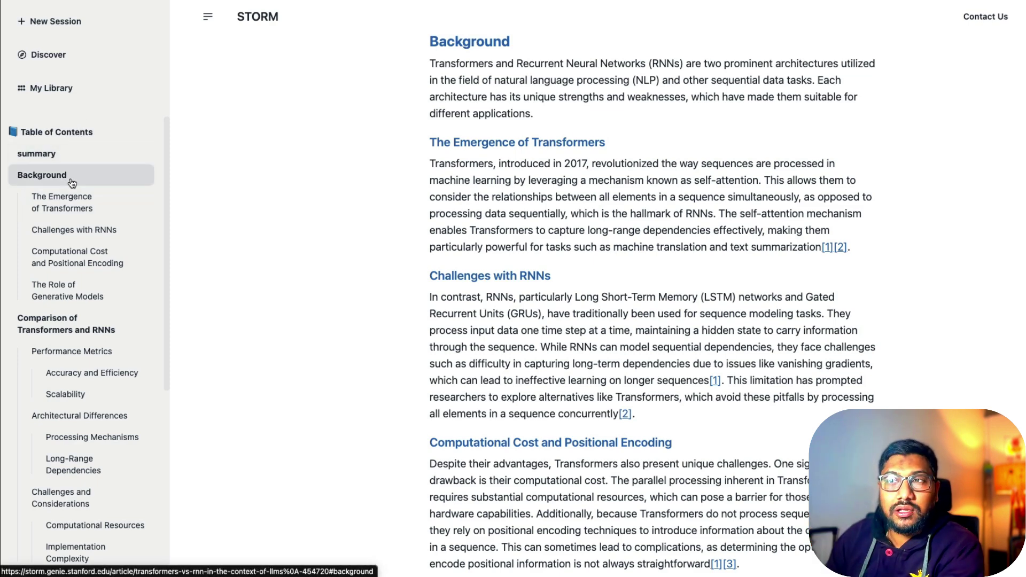
pyautogui.scroll(-1, 91, 241)
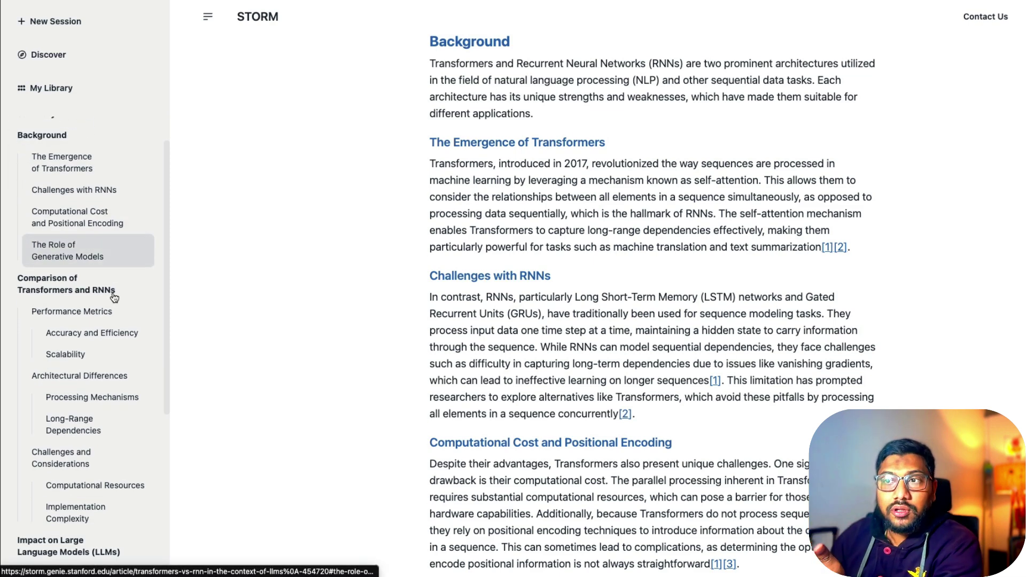
pyautogui.scroll(-5, 91, 300)
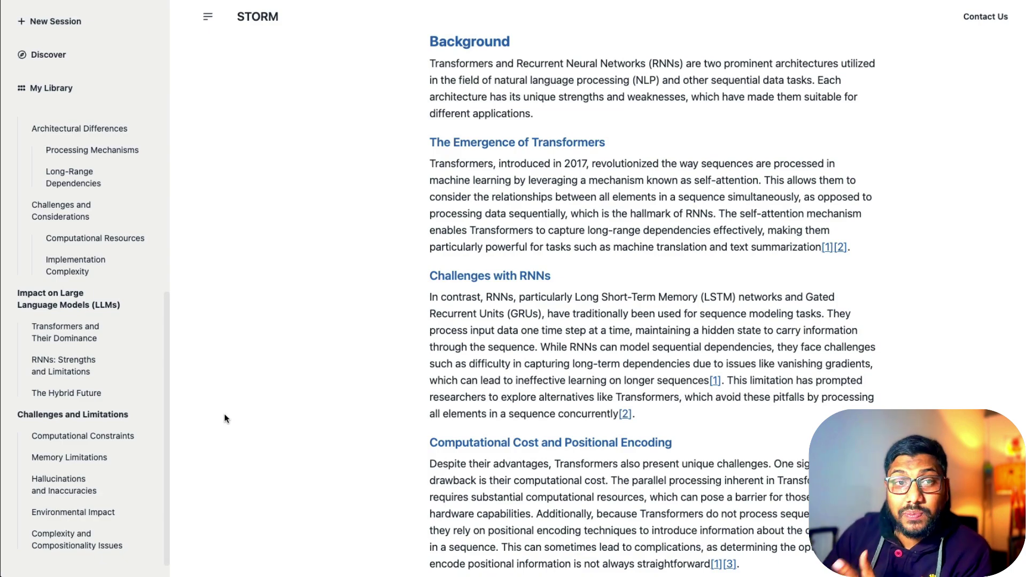
pyautogui.scroll(-10, 560, 373)
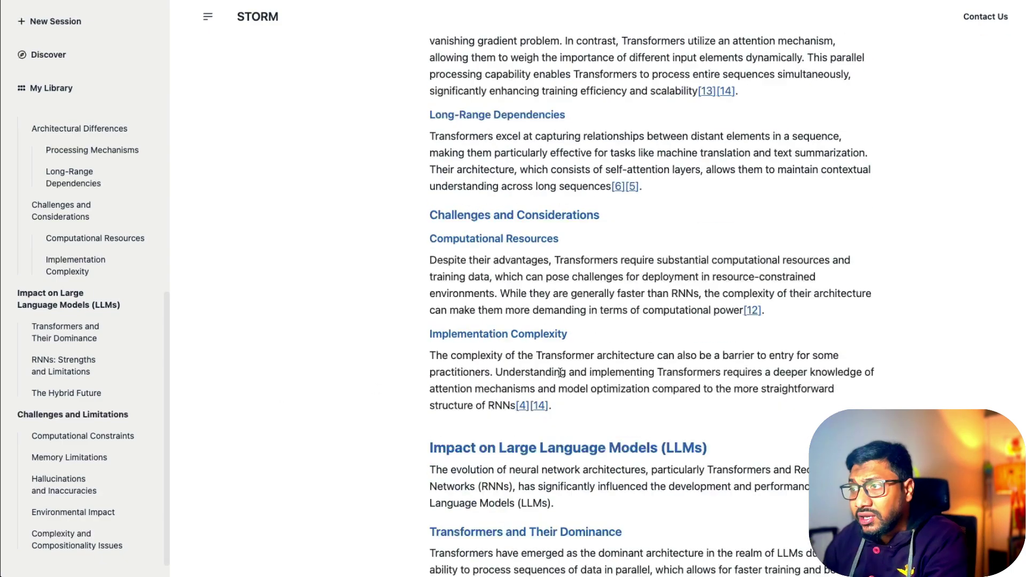
pyautogui.scroll(-15, 560, 373)
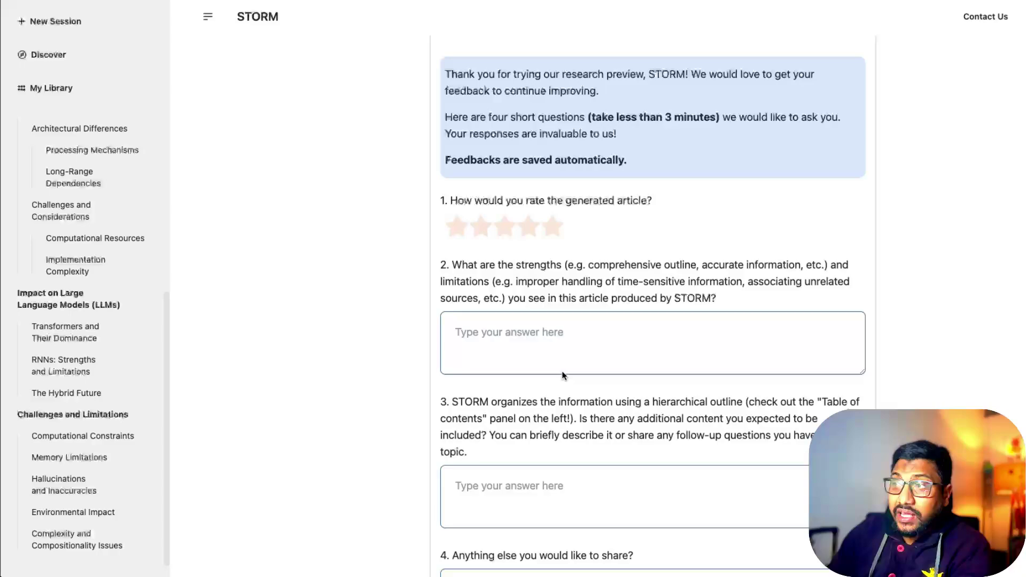
pyautogui.scroll(15, 563, 372)
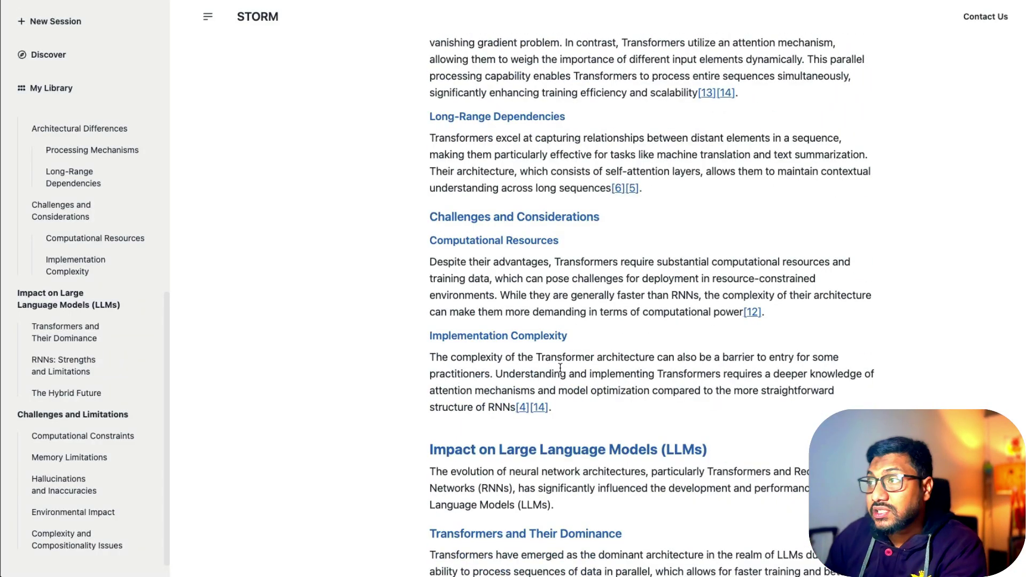
pyautogui.scroll(-15, 561, 368)
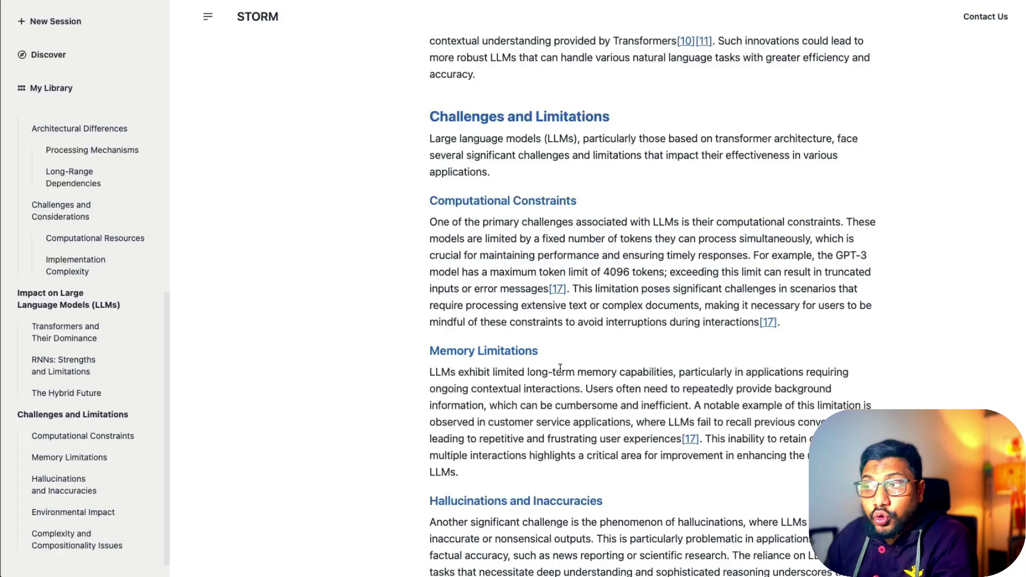
pyautogui.scroll(-10, 560, 367)
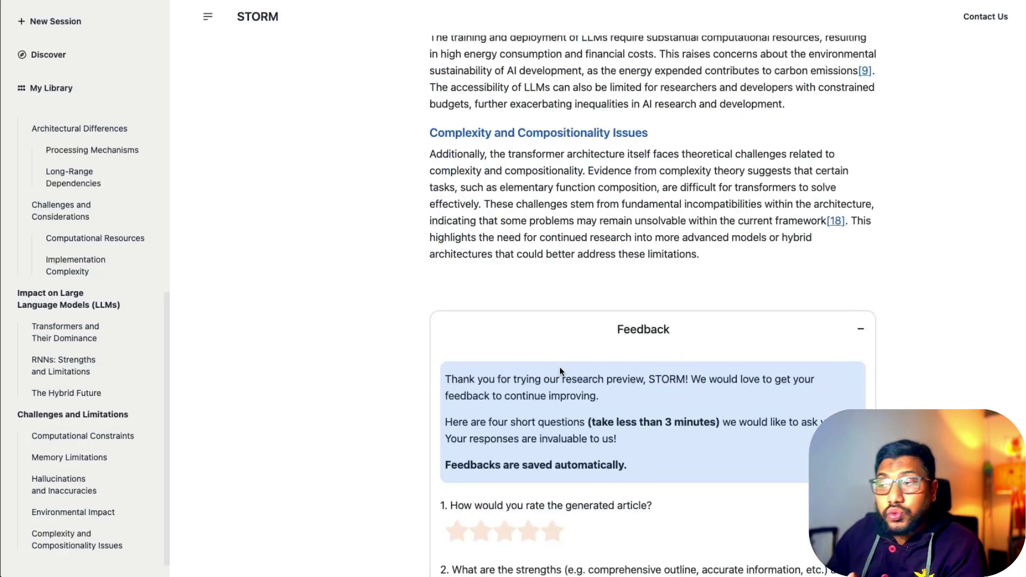
# Step: Check the source details of the citation that closes the Hallucinations and Inaccuracies section
pyautogui.scroll(-5, 560, 368)
pyautogui.scroll(8, 560, 368)
pyautogui.moveTo(605, 258)
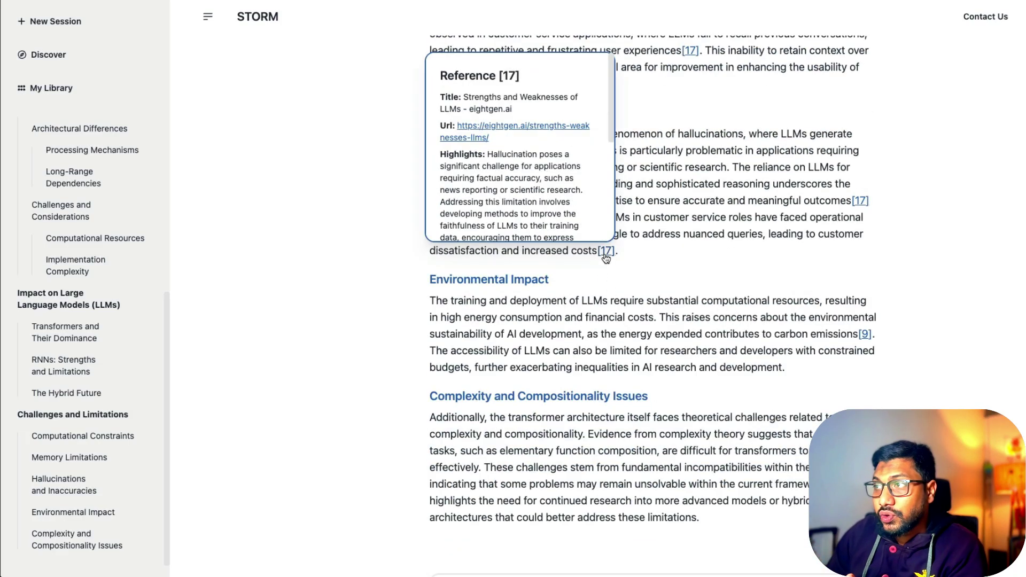
pyautogui.scroll(20, 674, 312)
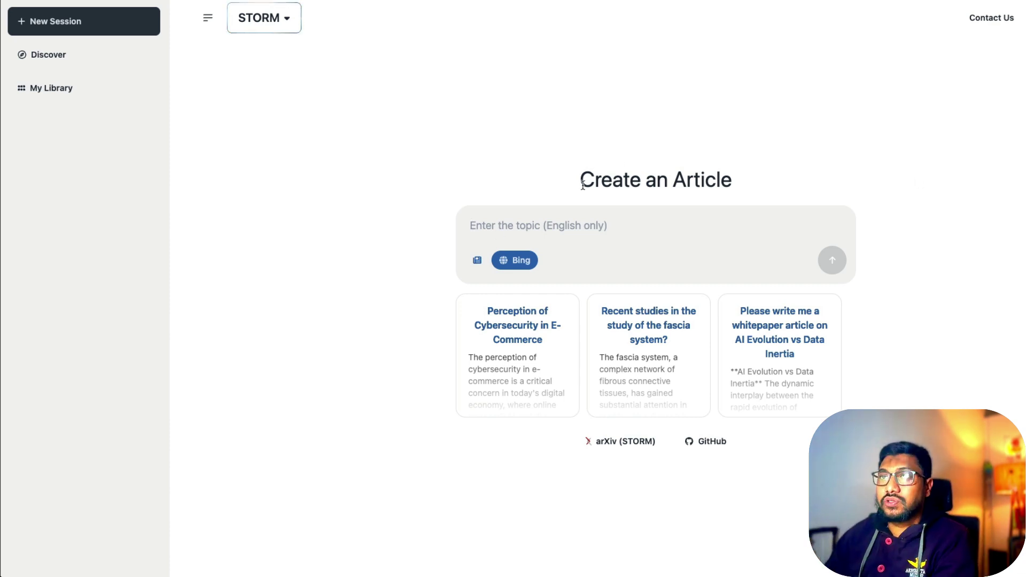
# Step: Check which modes are available for a new session, keeping STORM article mode
pyautogui.click(265, 21)
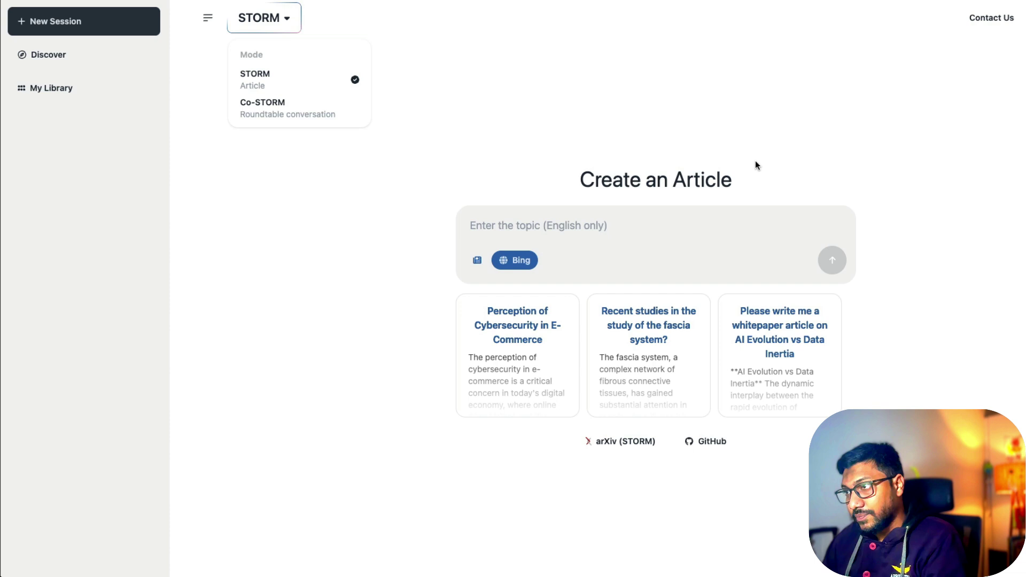
pyautogui.click(575, 238)
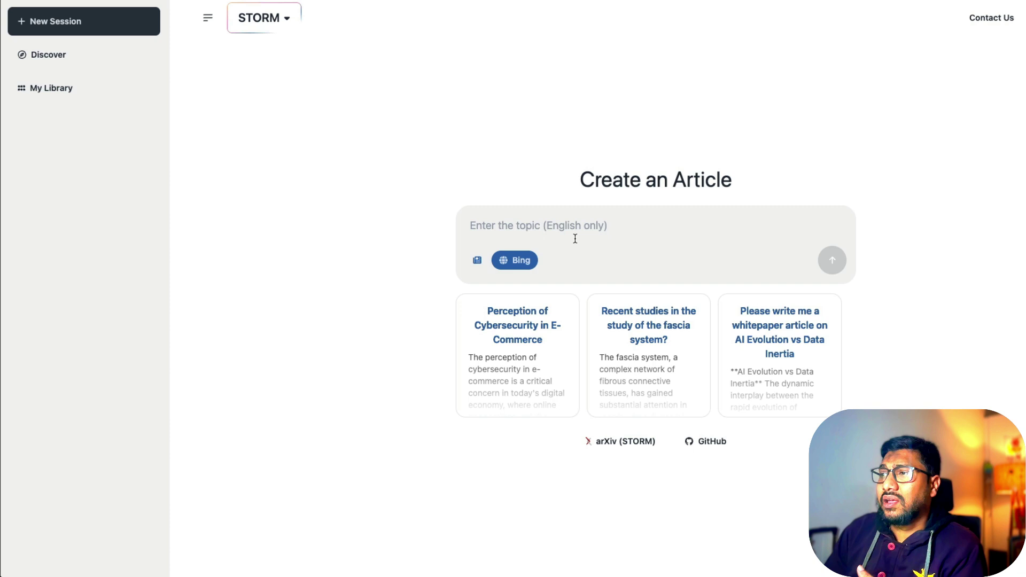
# Step: Browse the most recent published articles on the Discover page
pyautogui.click(60, 63)
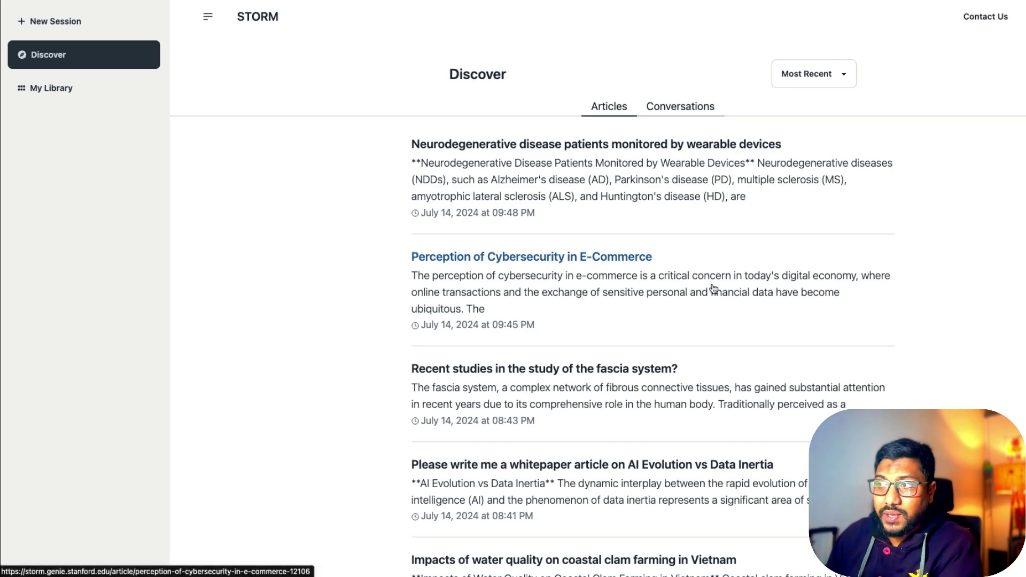
pyautogui.scroll(-1, 747, 299)
pyautogui.scroll(-2, 748, 300)
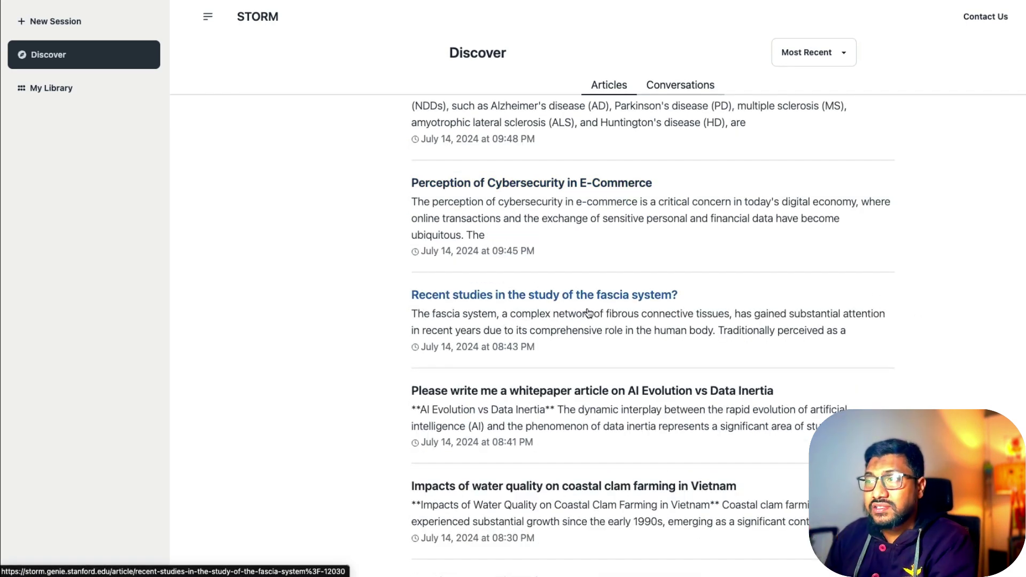
pyautogui.scroll(-3, 711, 318)
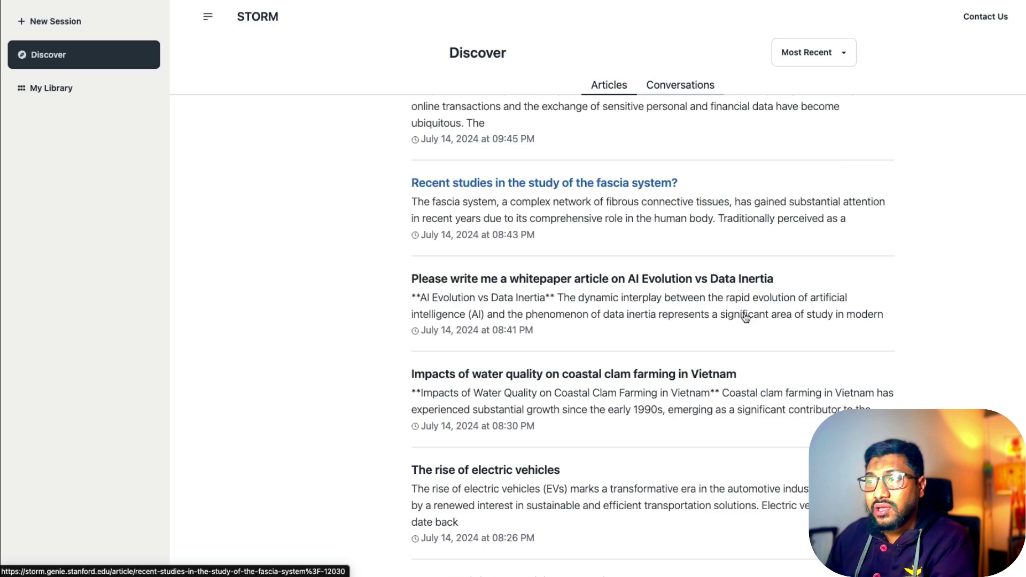
pyautogui.scroll(5, 614, 417)
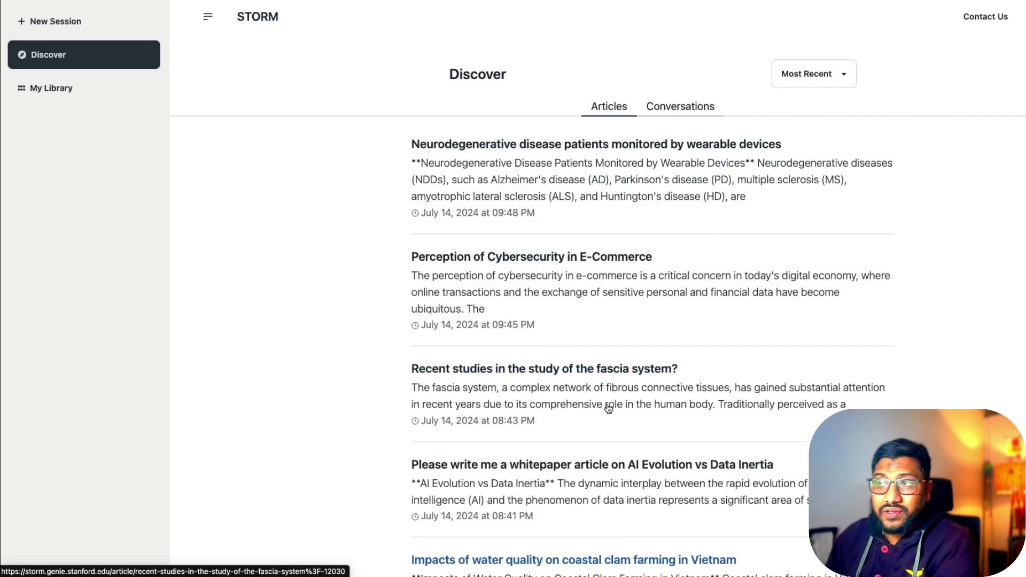
# Step: Start a new session and generate an article on the topic "Why is Antibiotics resistance a big threat to humanity"
pyautogui.click(81, 28)
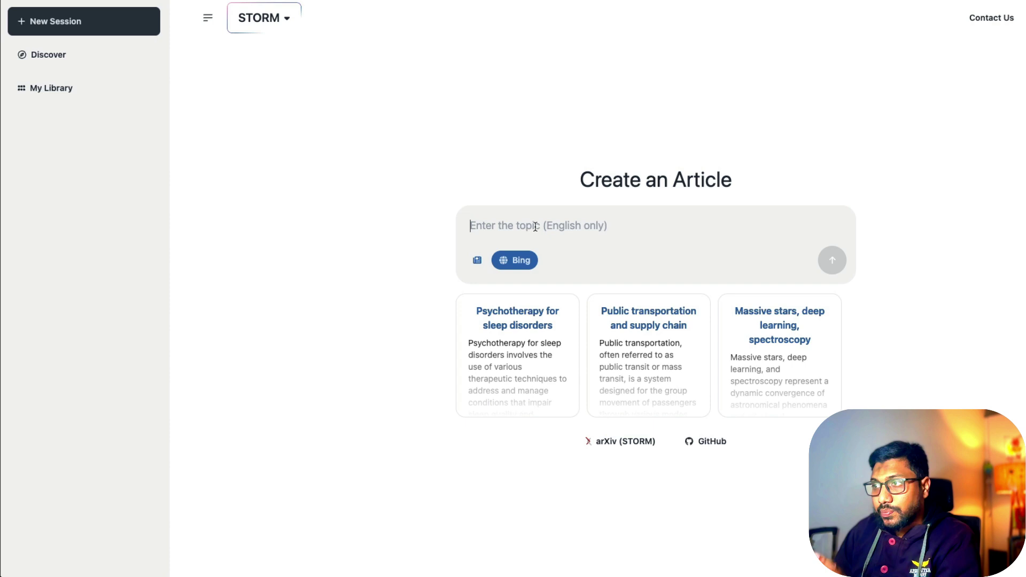
pyautogui.click(535, 227)
pyautogui.write('Why is')
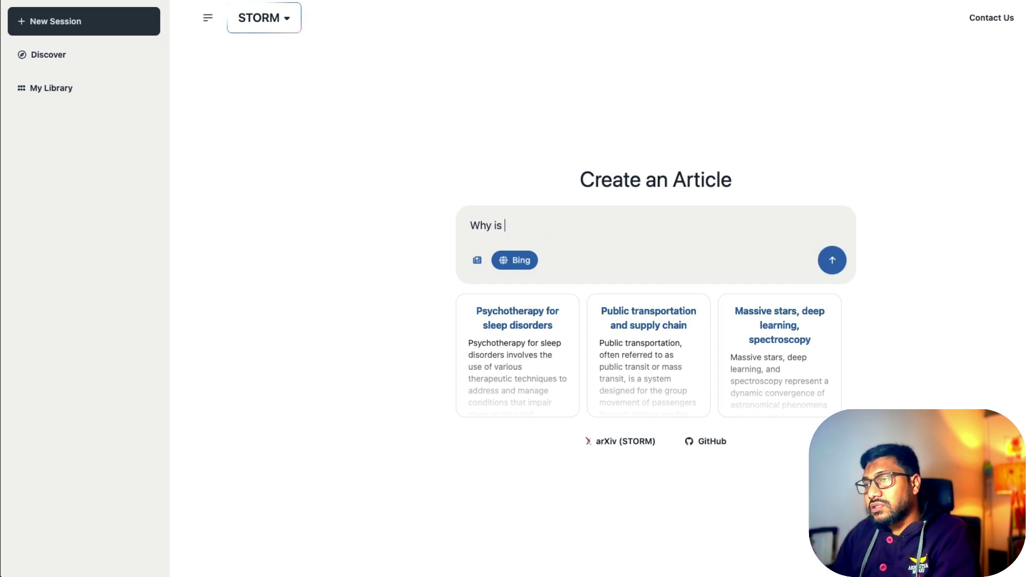
pyautogui.write(' Antibi')
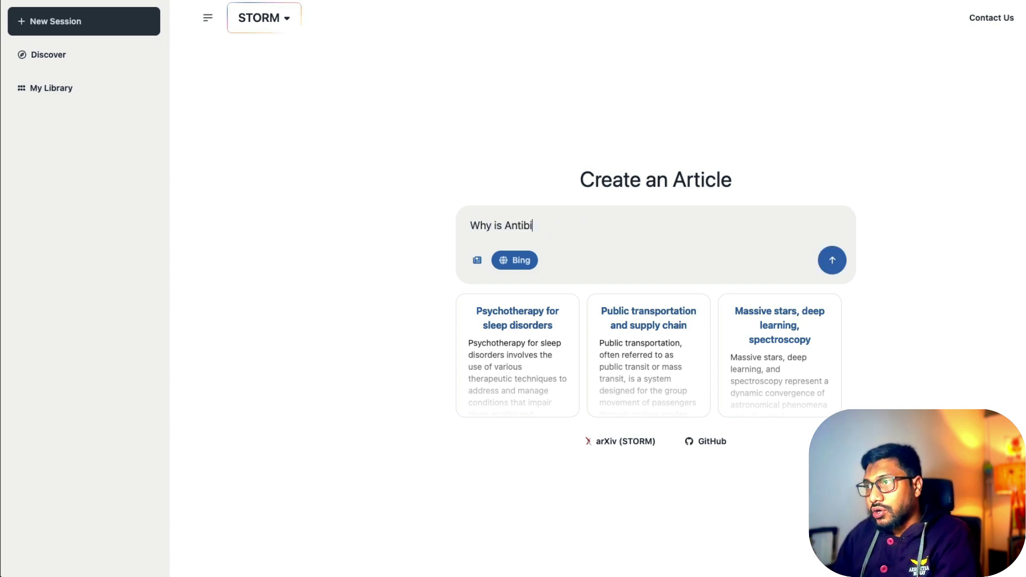
pyautogui.write('otics resistans')
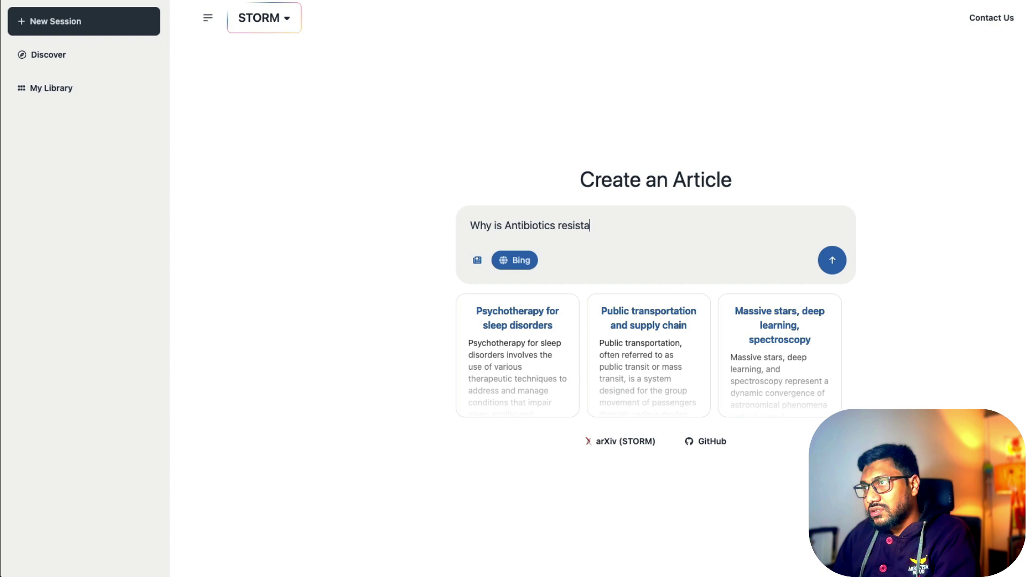
pyautogui.press('BackSpace')
pyautogui.press('BackSpace')
pyautogui.write('ce a big')
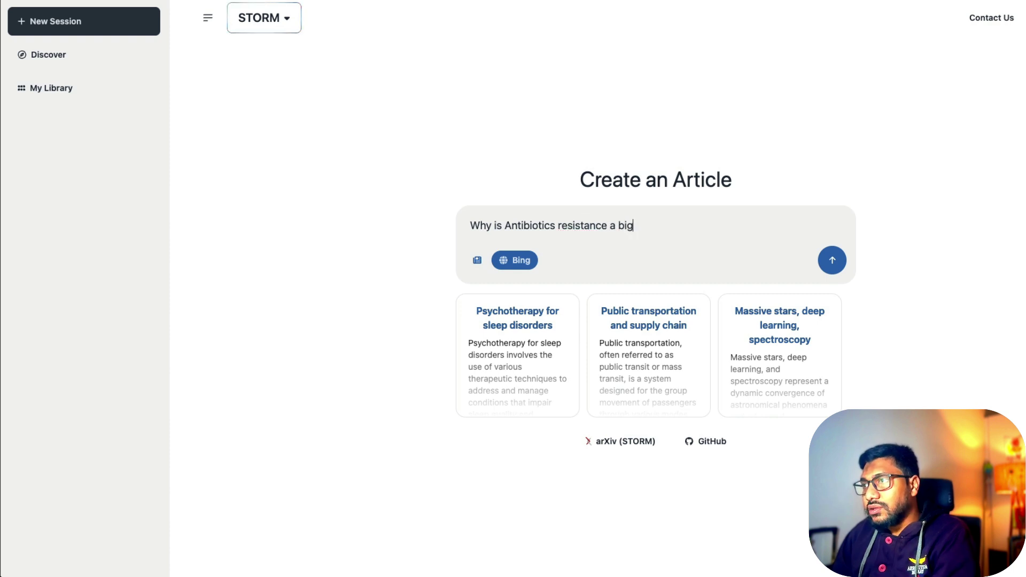
pyautogui.press('BackSpace')
pyautogui.write('g threat to h')
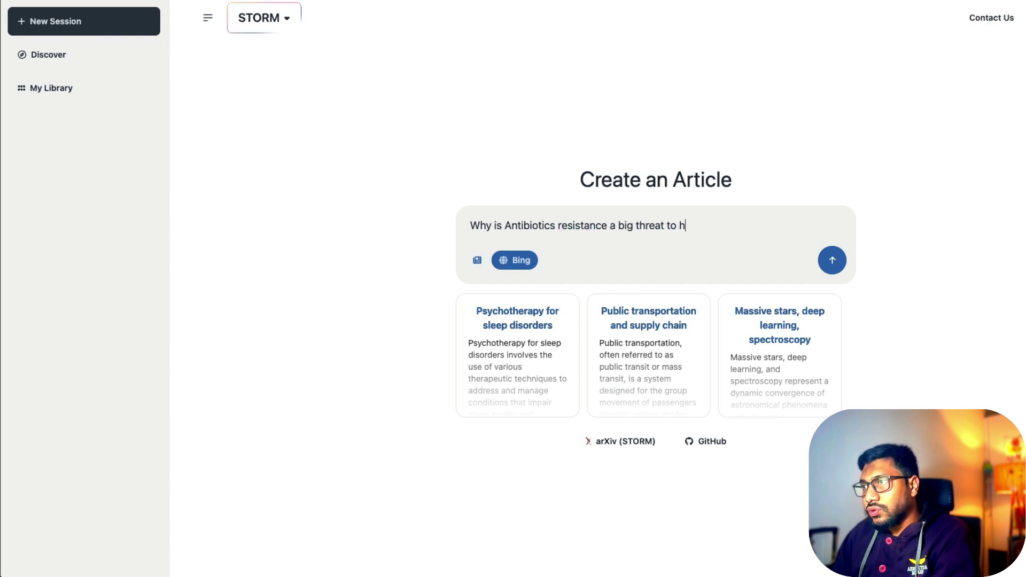
pyautogui.write('umanity')
pyautogui.click(839, 260)
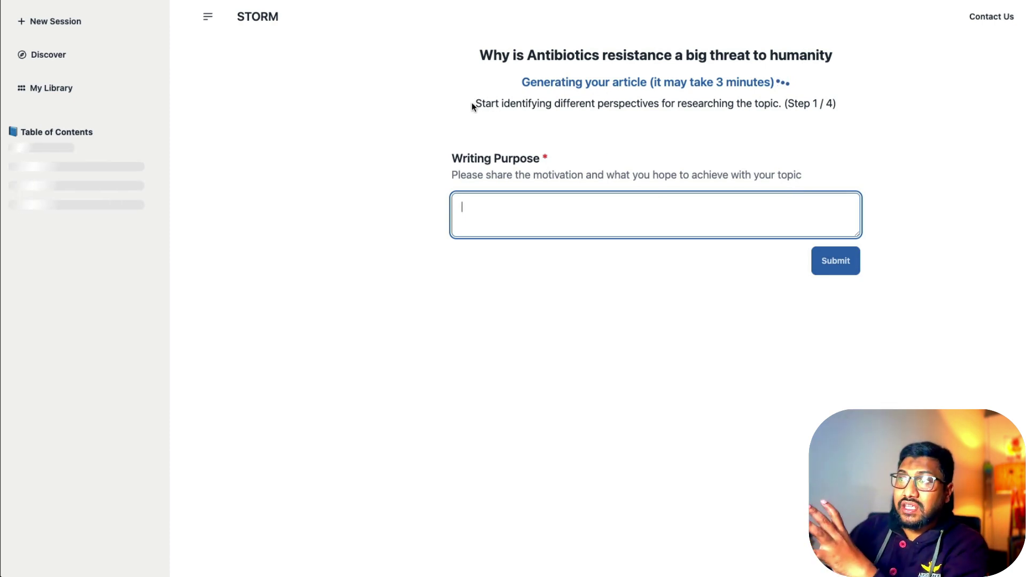
pyautogui.moveTo(471, 106); pyautogui.dragTo(833, 109)
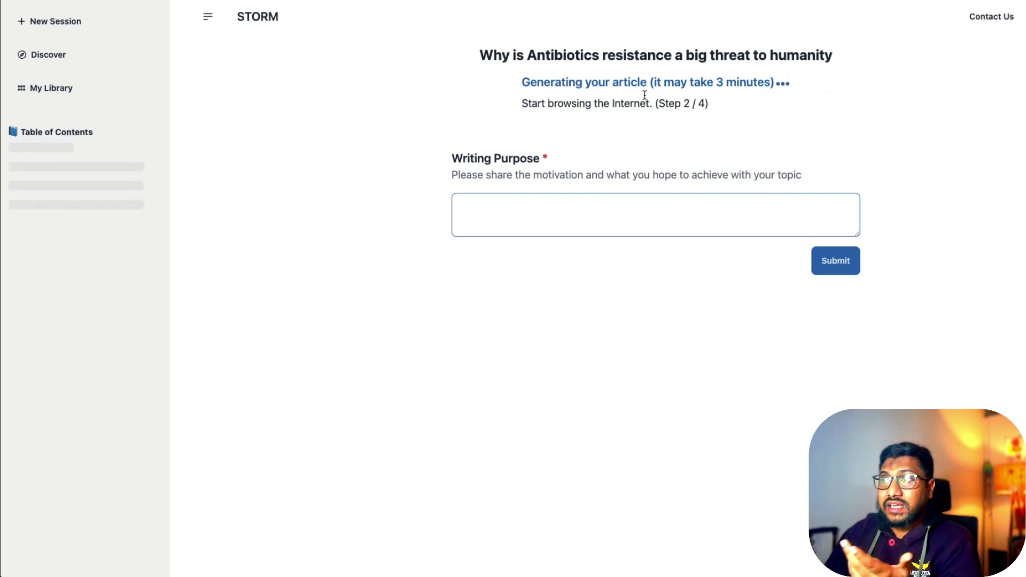
pyautogui.moveTo(520, 103); pyautogui.dragTo(756, 102)
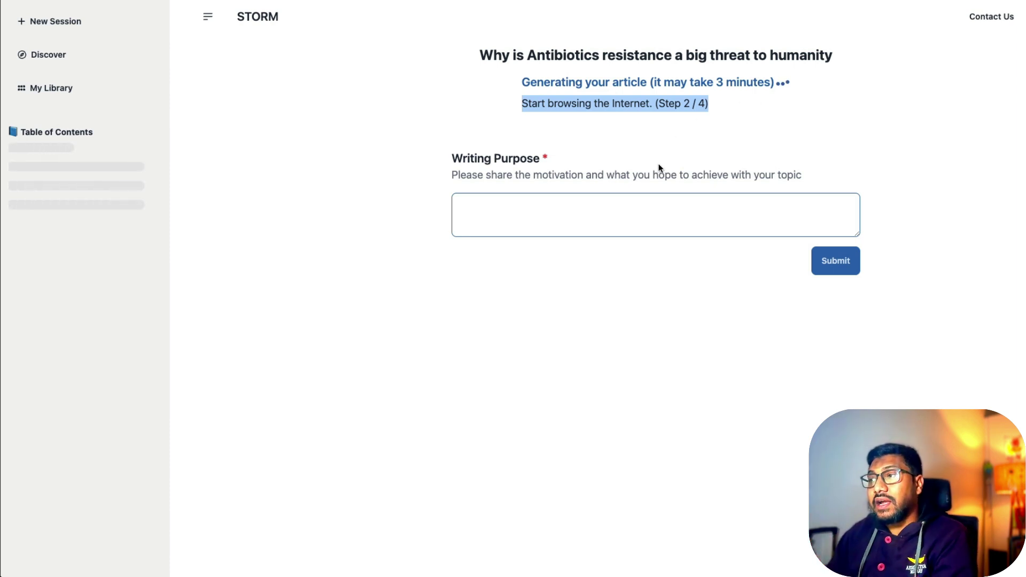
# Step: Submit "This is going to be a research paper" as the article's writing purpose
pyautogui.click(649, 215)
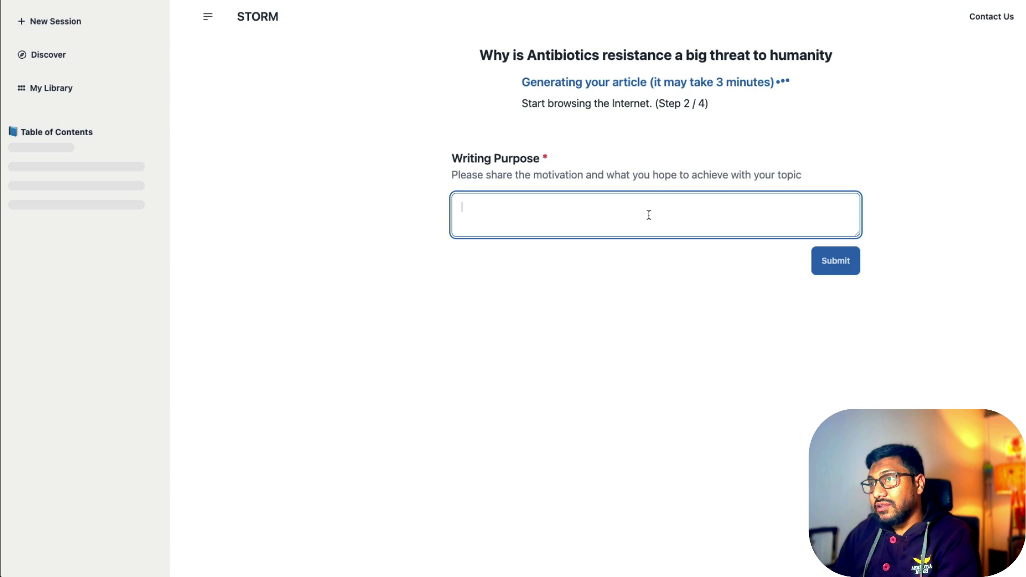
pyautogui.write('This is going')
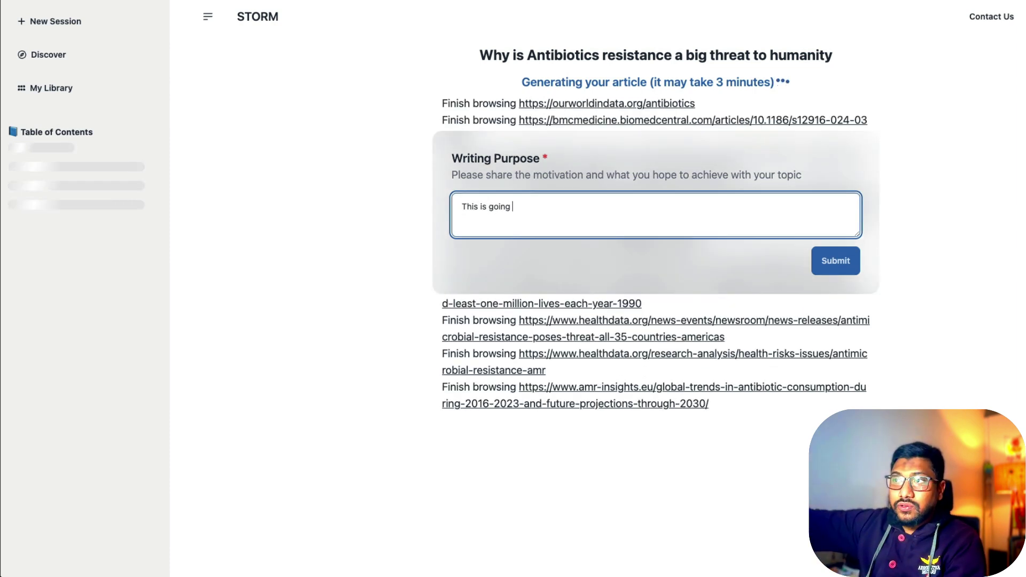
pyautogui.click(840, 269)
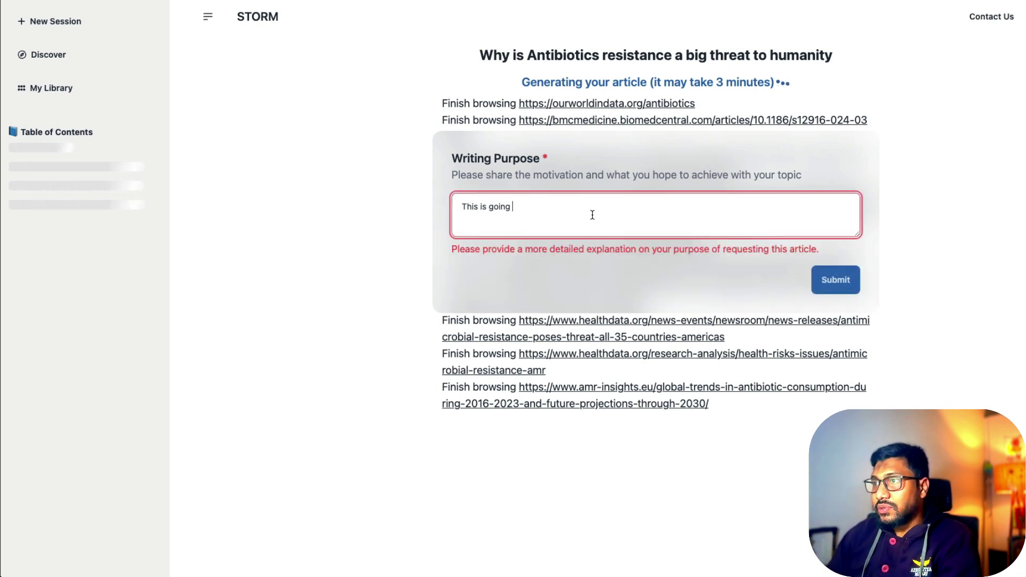
pyautogui.write('to be a ')
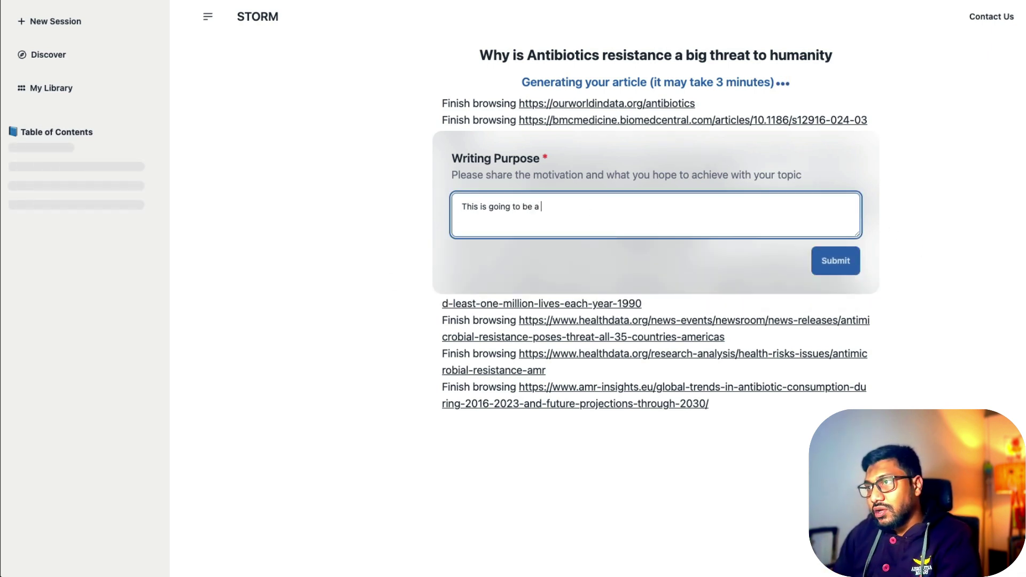
pyautogui.write('research paper')
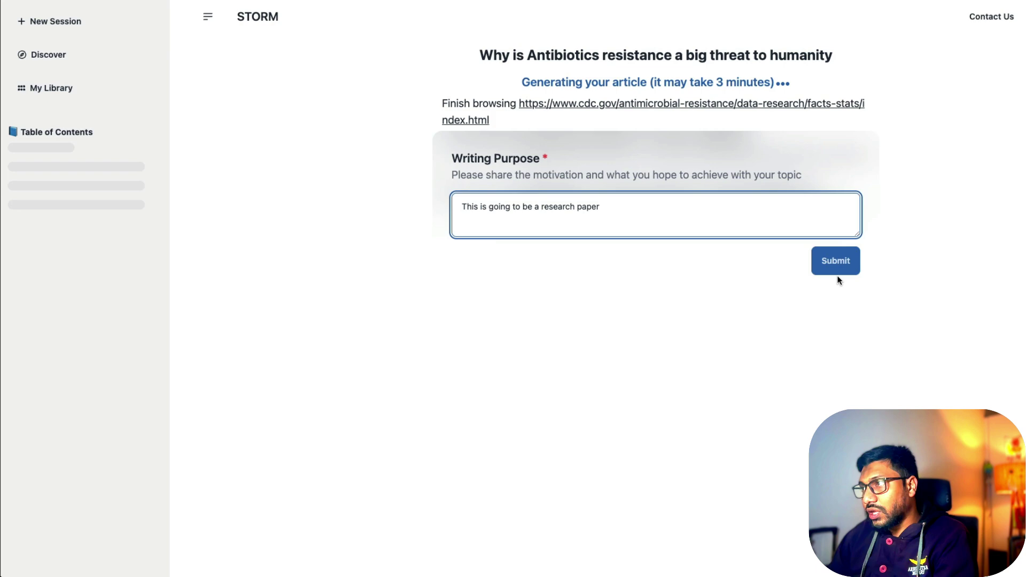
pyautogui.click(836, 262)
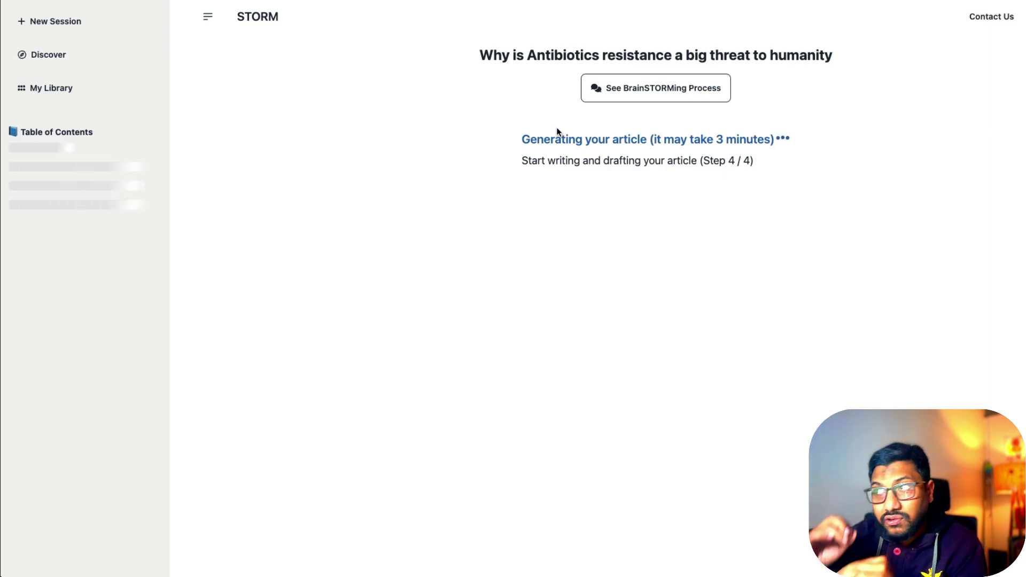
# Step: Open the article's BrainSTORMing process and review the Basic fact writer and Veterinarian conversations
pyautogui.click(629, 96)
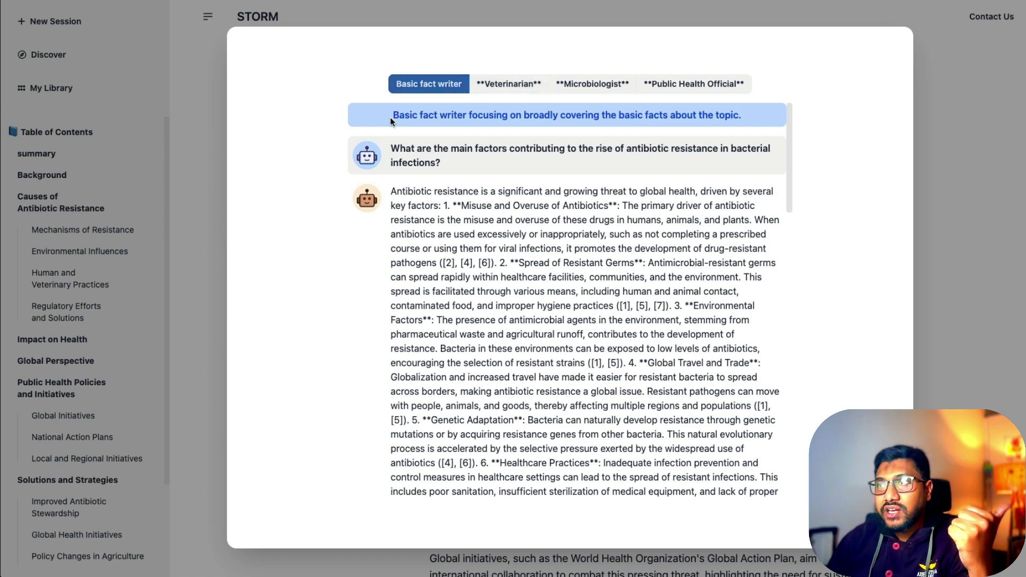
pyautogui.moveTo(392, 113); pyautogui.dragTo(738, 120)
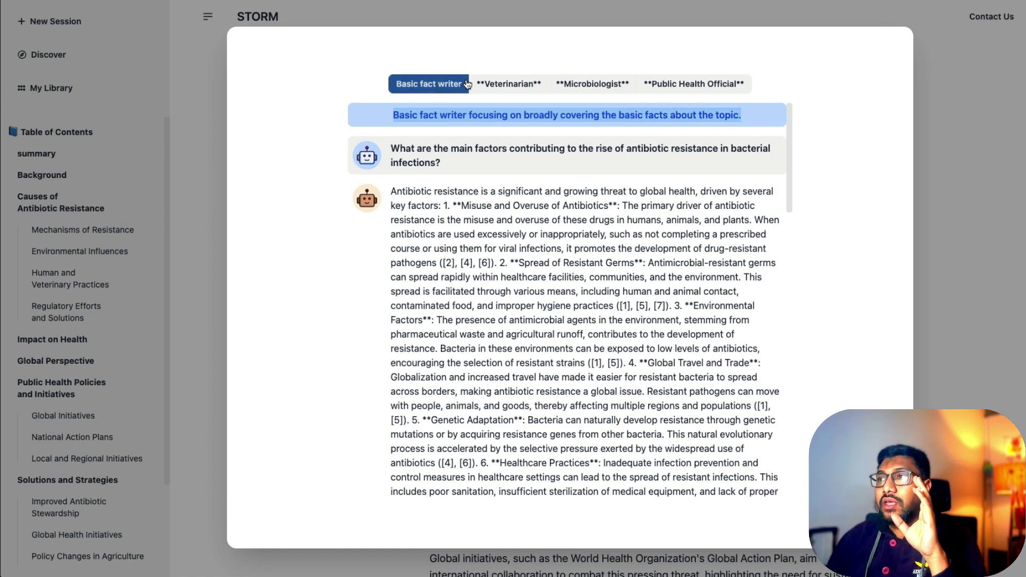
pyautogui.click(508, 84)
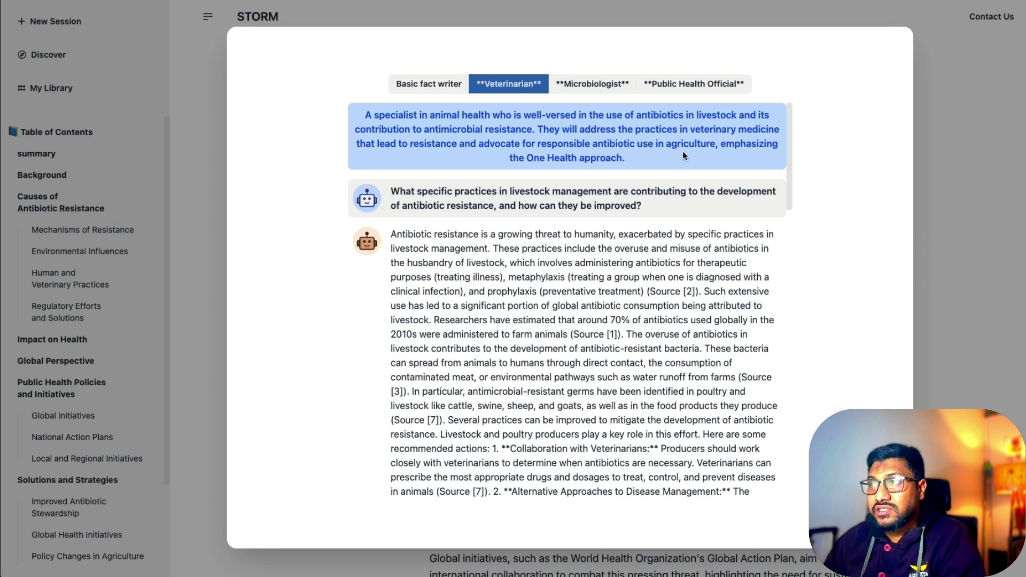
# Step: Review the Microbiologist and Public Health Official conversations in the BrainSTORMing process
pyautogui.click(577, 91)
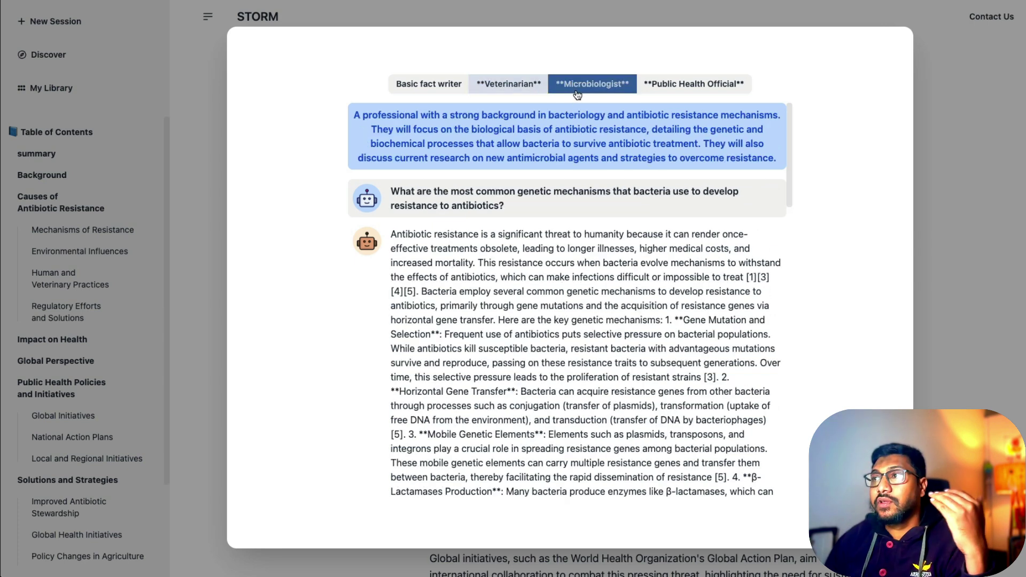
pyautogui.click(690, 90)
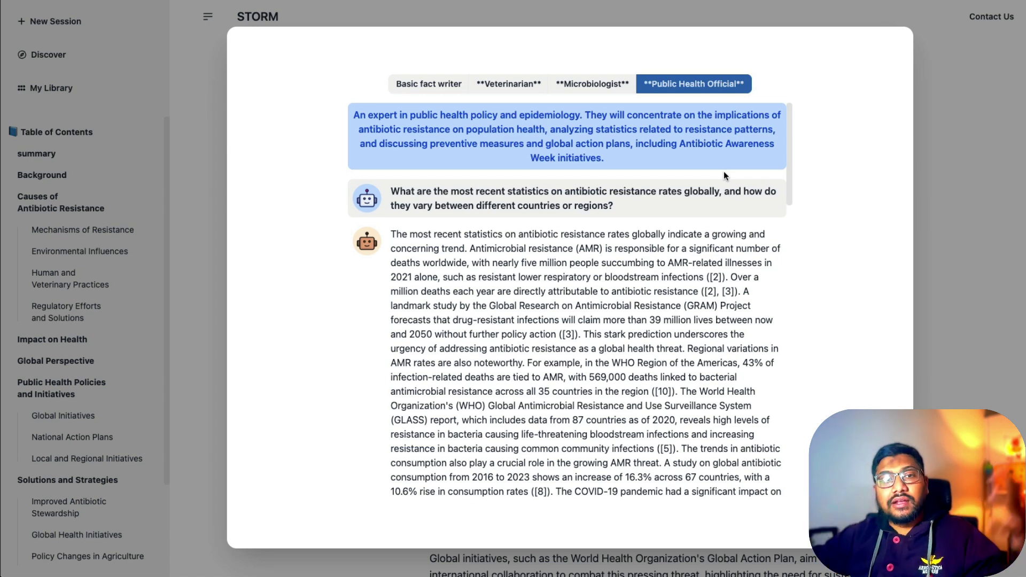
pyautogui.scroll(-1, 529, 260)
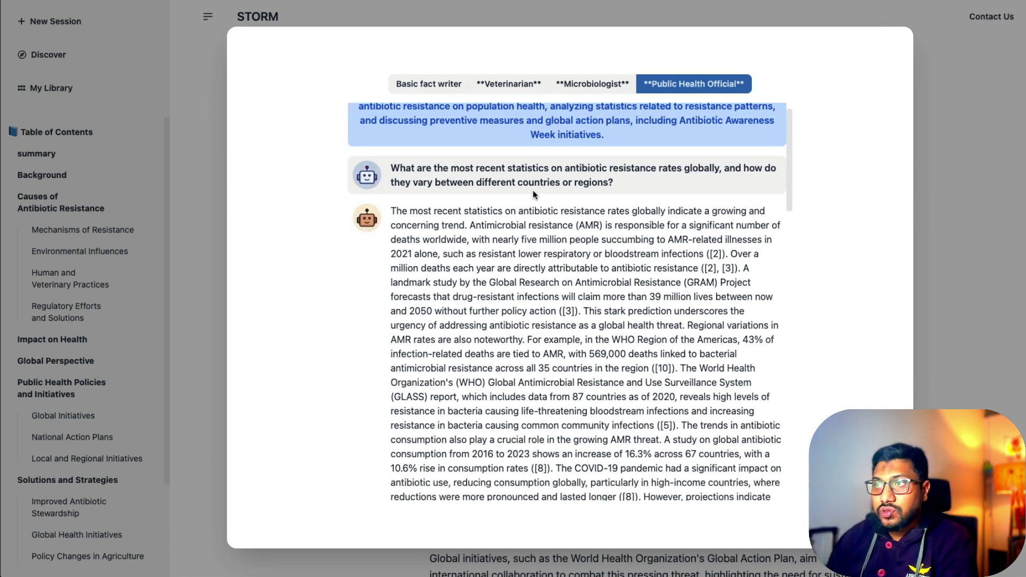
pyautogui.scroll(1, 476, 304)
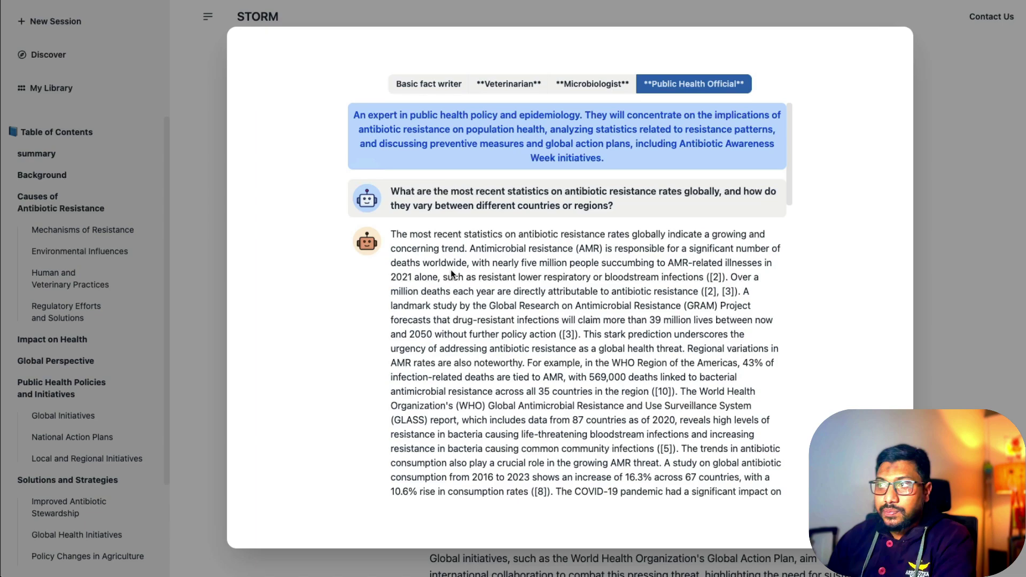
pyautogui.scroll(-20, 588, 321)
pyautogui.scroll(10, 647, 332)
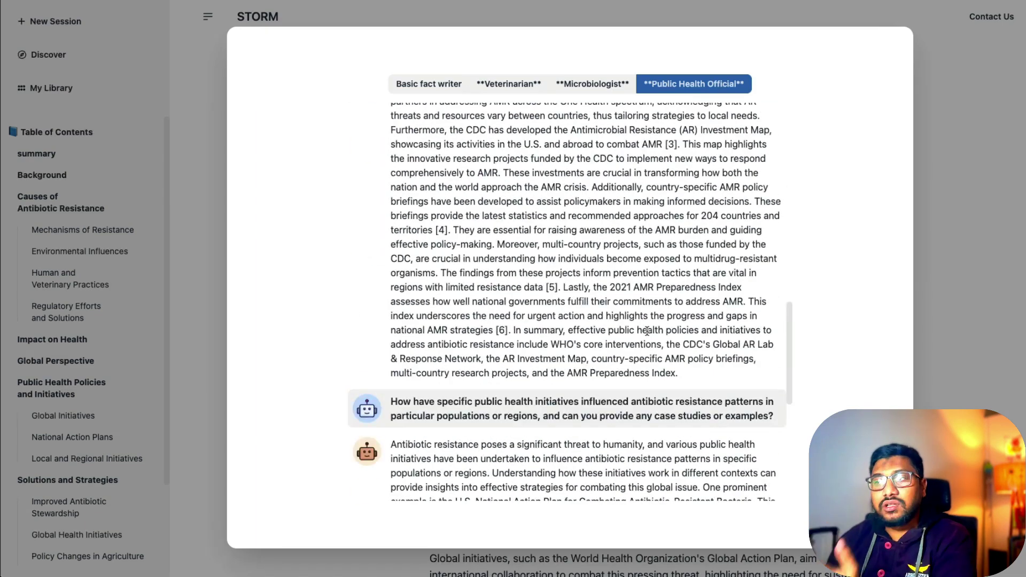
# Step: Revisit the Microbiologist, Basic fact writer and Veterinarian conversations and close the BrainSTORMing process
pyautogui.click(592, 84)
pyautogui.click(429, 84)
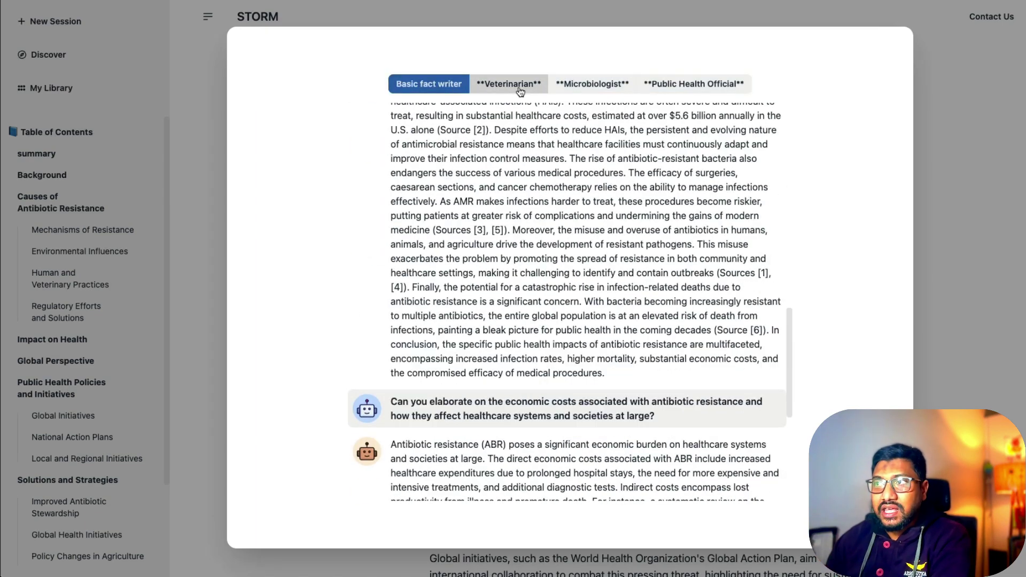
pyautogui.click(508, 84)
pyautogui.click(938, 90)
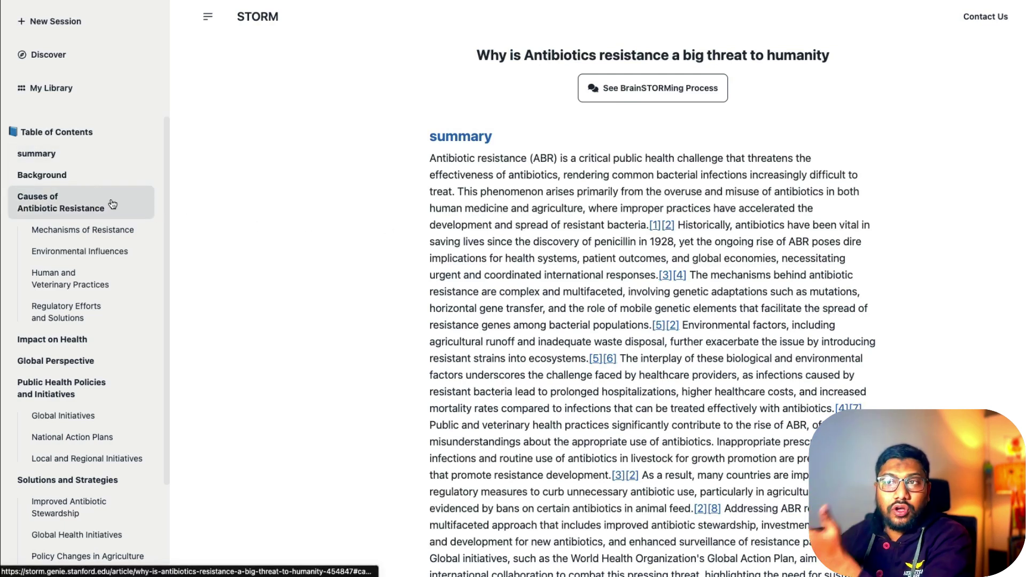
# Step: Look through the table of contents, go to the Global Initiatives section and read on through Local and Regional Initiatives
pyautogui.scroll(-1, 105, 349)
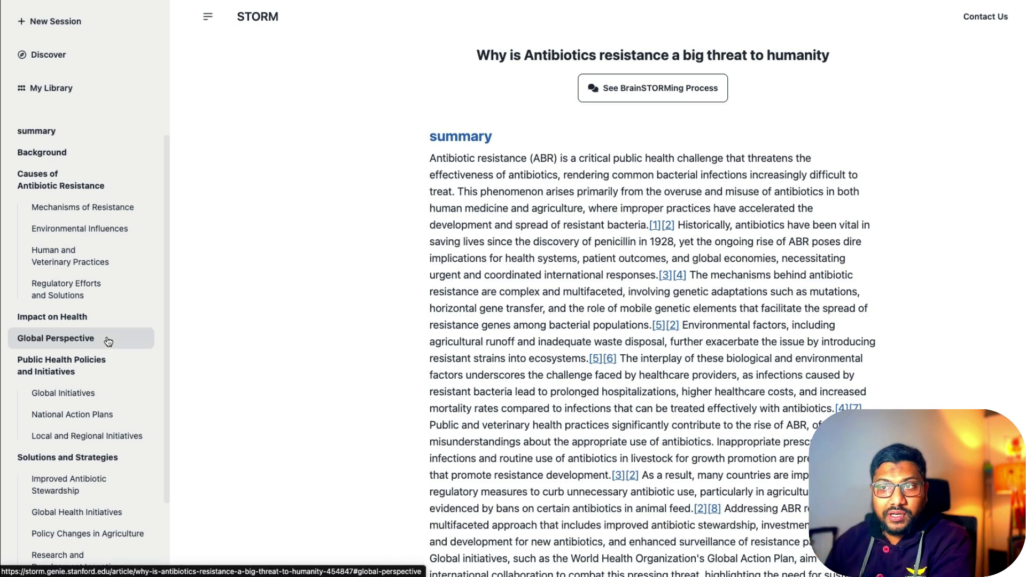
pyautogui.scroll(-3, 110, 373)
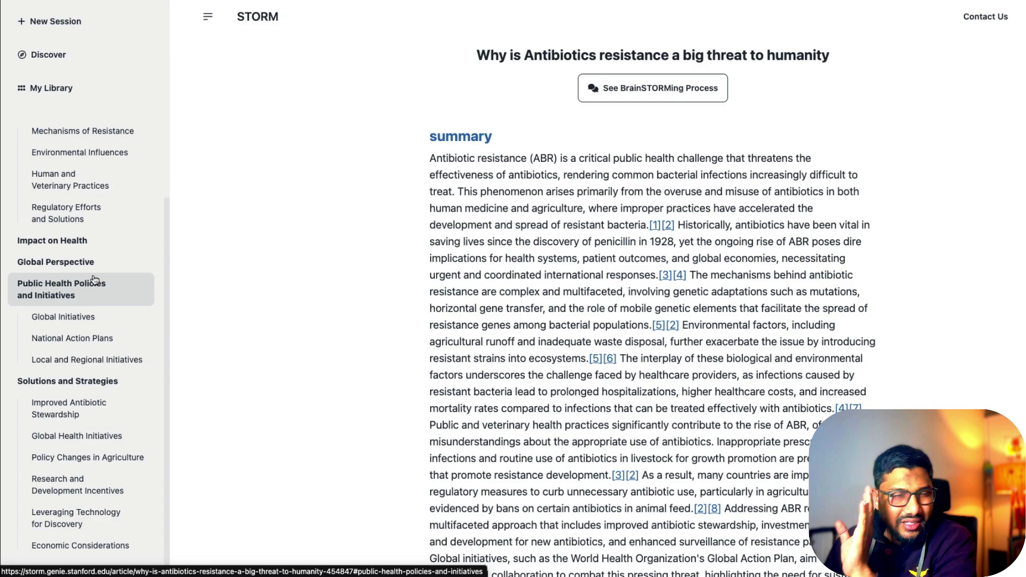
pyautogui.click(65, 317)
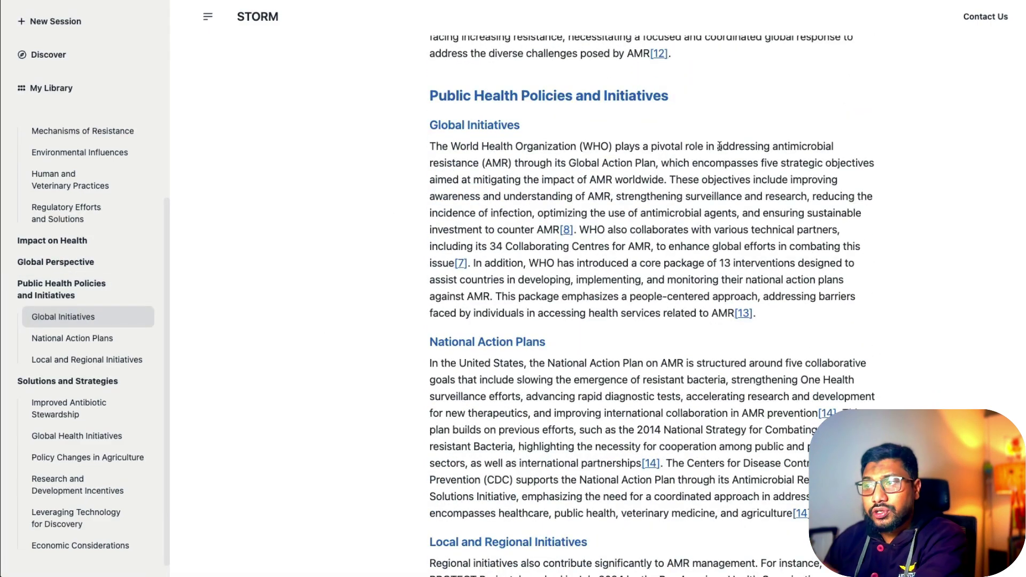
pyautogui.scroll(-2, 804, 264)
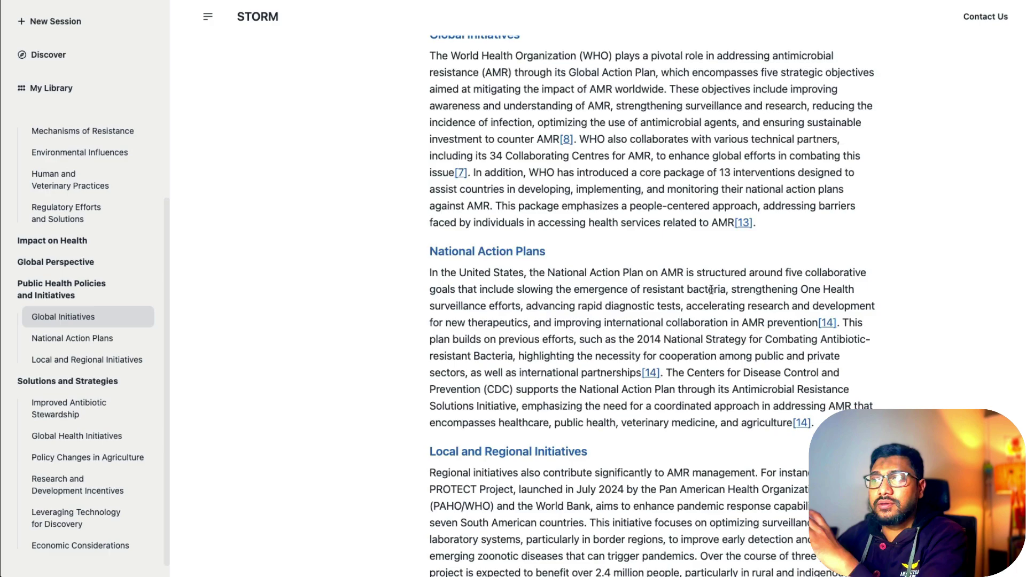
pyautogui.scroll(-7, 631, 272)
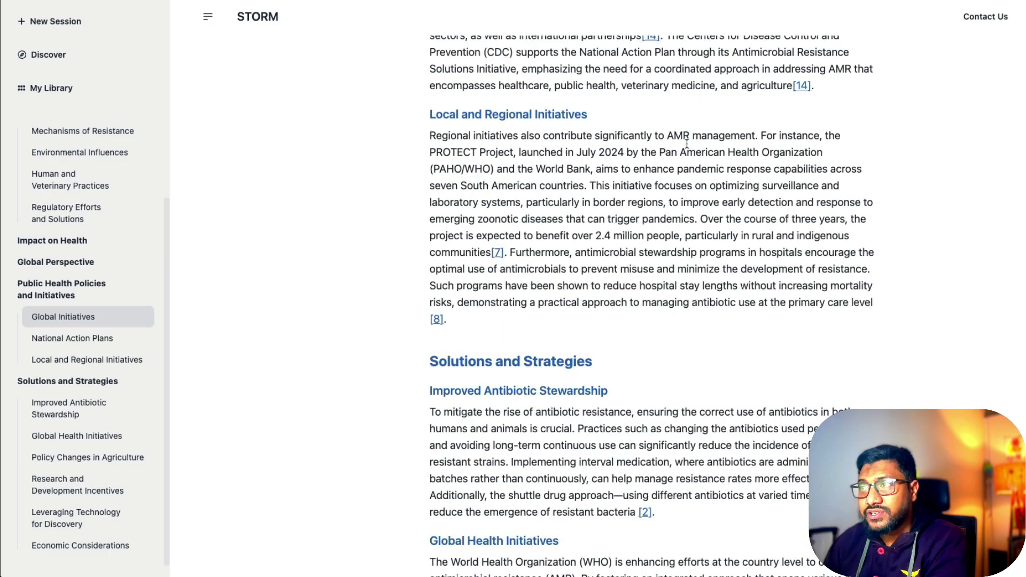
# Step: Skim the whole antibiotic resistance article, from its background and causes to Economic Considerations, and return to the summary
pyautogui.scroll(-20, 726, 286)
pyautogui.scroll(12, 726, 288)
pyautogui.scroll(20, 725, 284)
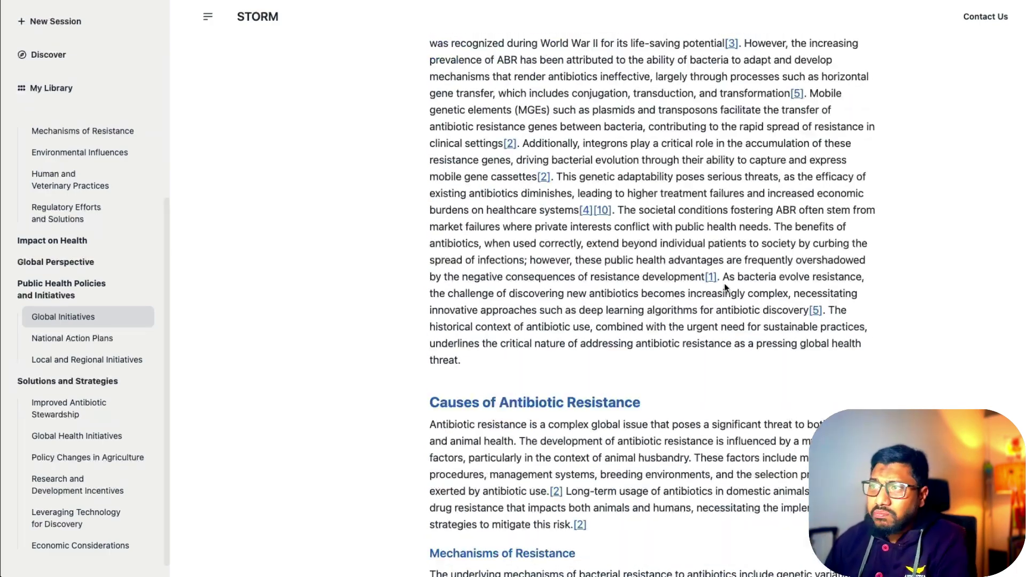
pyautogui.scroll(-15, 723, 276)
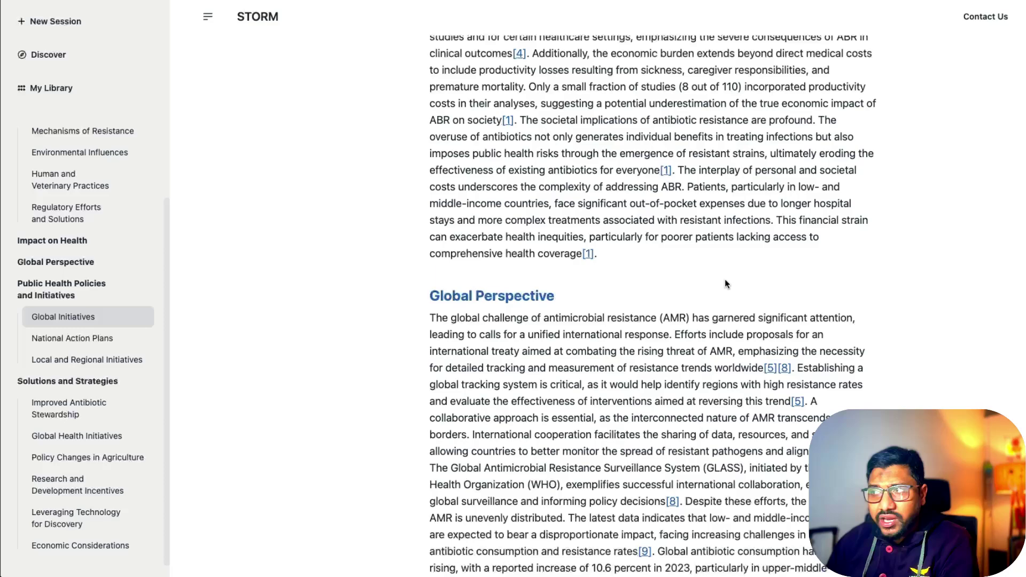
pyautogui.scroll(-20, 728, 280)
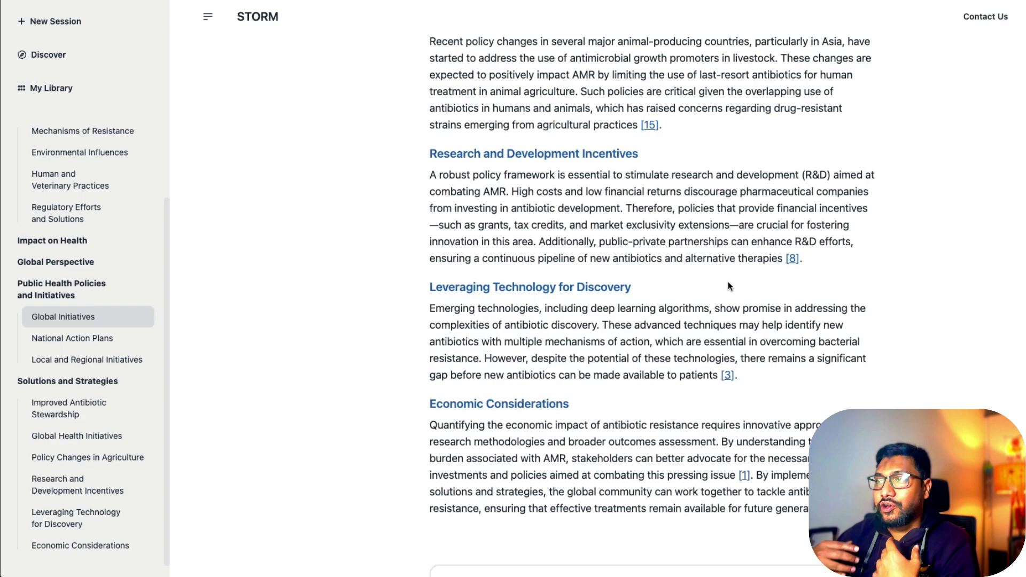
pyautogui.scroll(20, 728, 282)
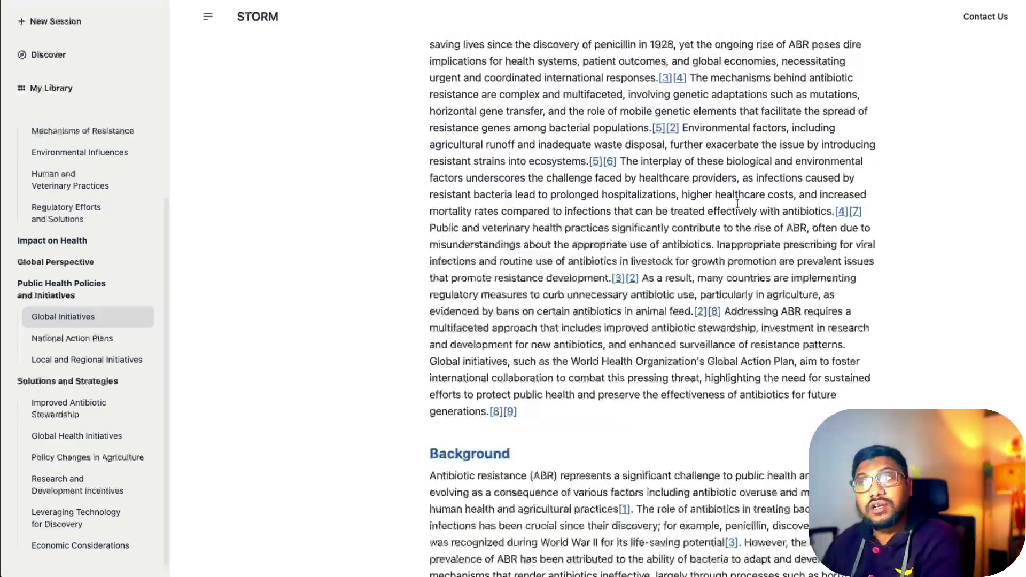
pyautogui.scroll(4, 738, 204)
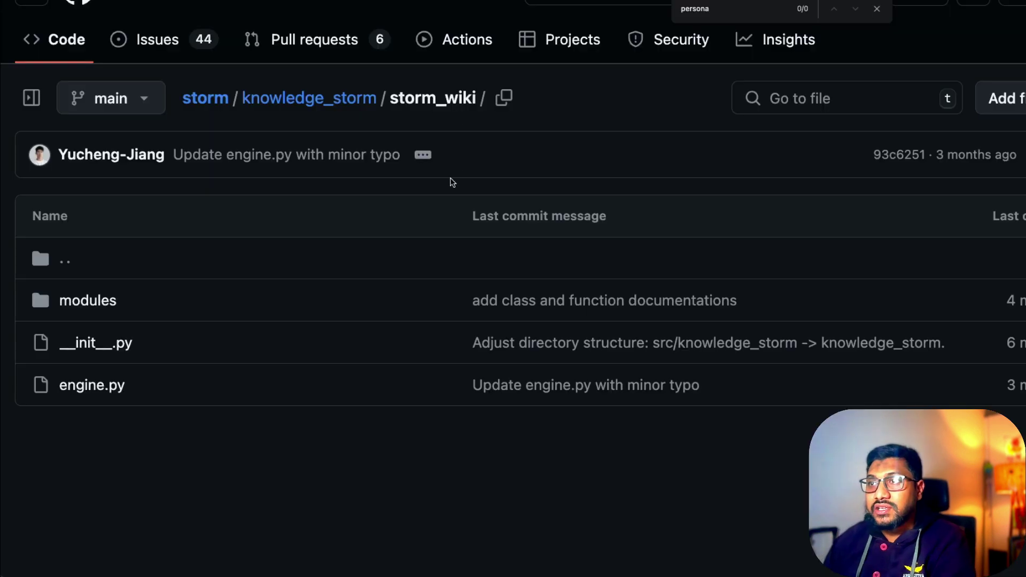
# Step: Switch to the stanford-oval/storm repository on GitHub and go from the storm_wiki folder to the repository's main page
pyautogui.scroll(1, 432, 146)
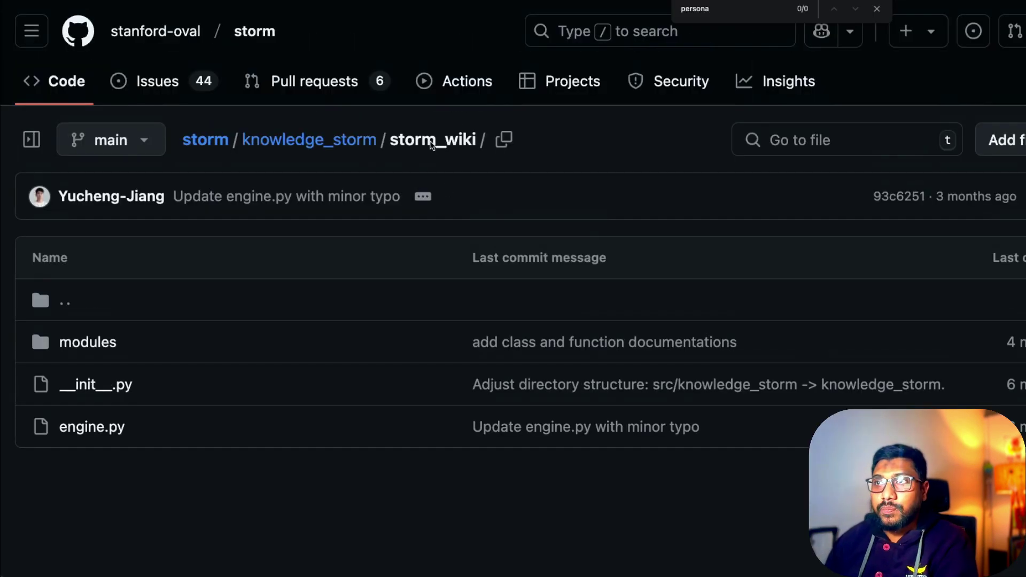
pyautogui.click(252, 33)
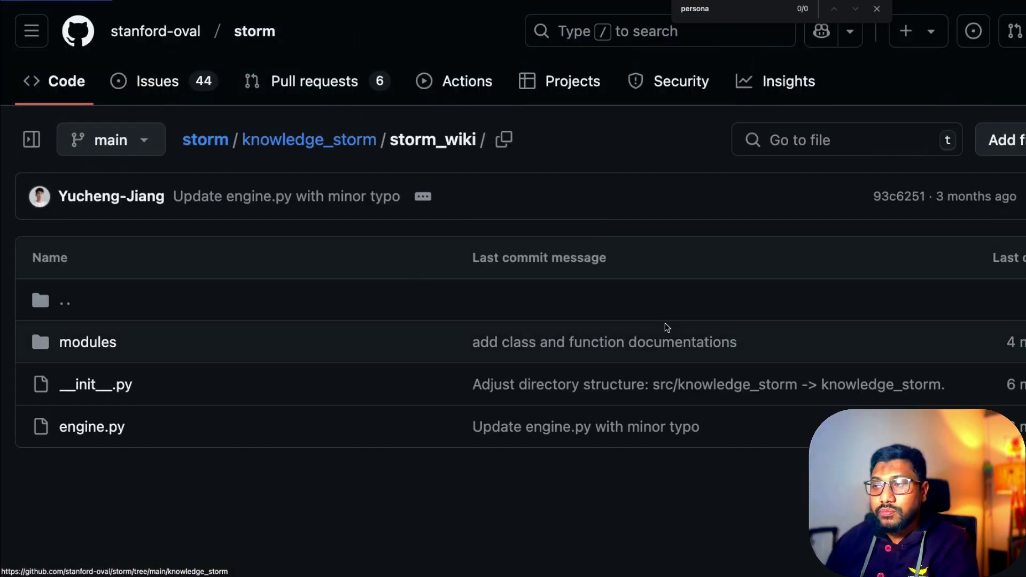
pyautogui.scroll(-10, 607, 419)
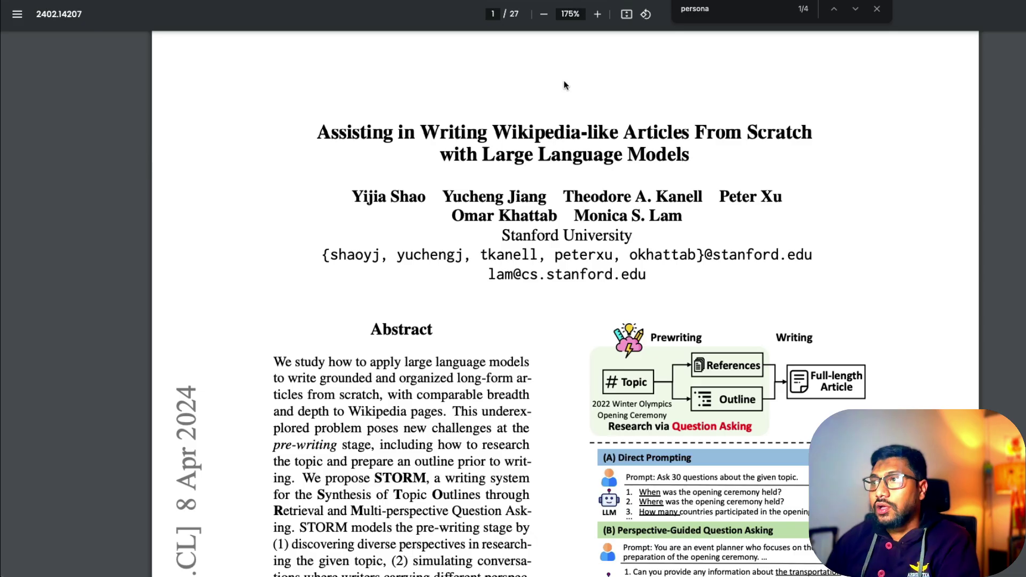
# Step: Switch to the STORM paper 2402.14207 and highlight one author's name beneath the title
pyautogui.scroll(1, 565, 85)
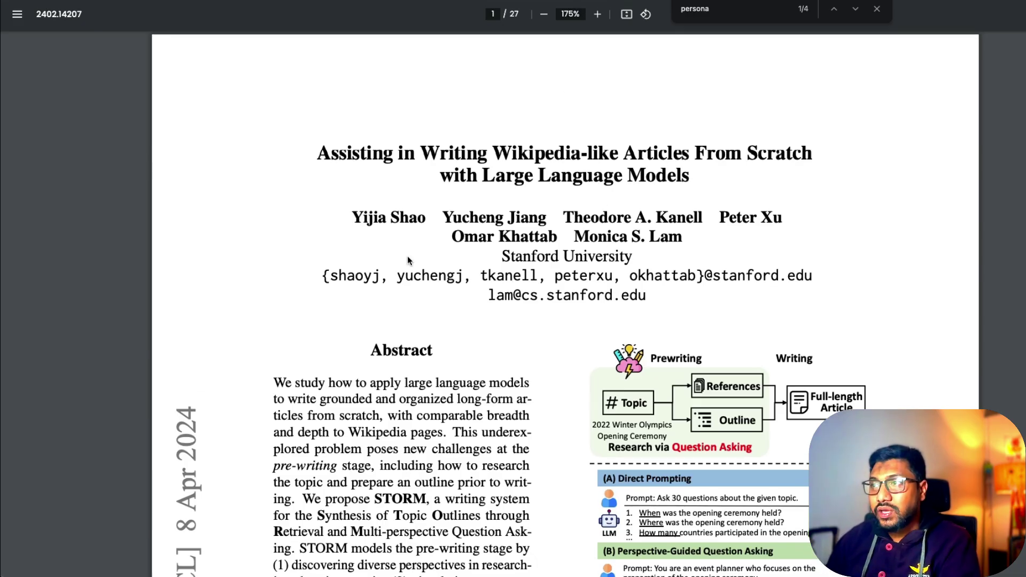
pyautogui.moveTo(455, 242); pyautogui.dragTo(603, 238)
pyautogui.click(558, 243)
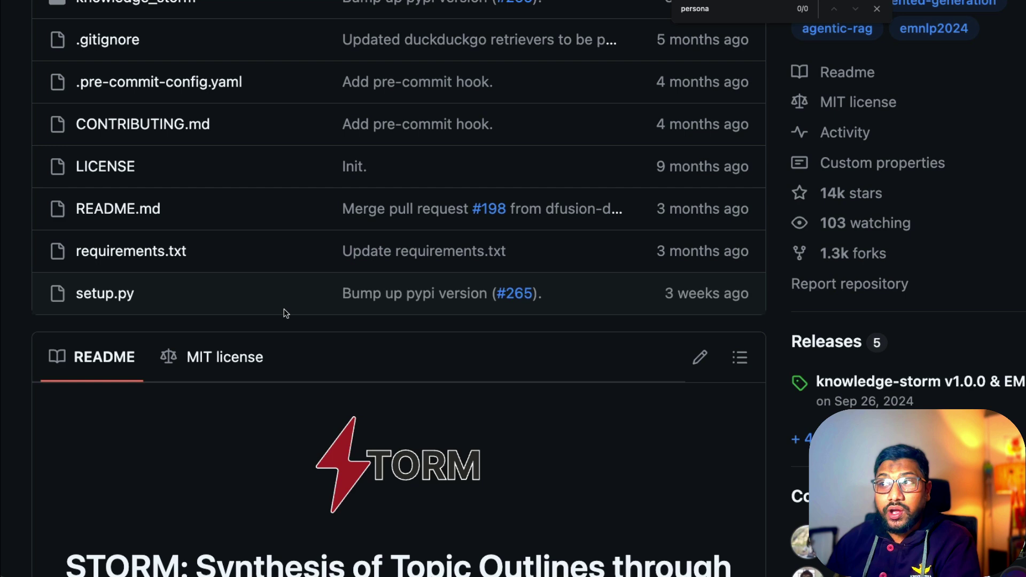
# Step: Open requirements.txt in the GitHub repository, highlight the dspy_ai==2.4.9 dependency and return to the file list
pyautogui.click(137, 251)
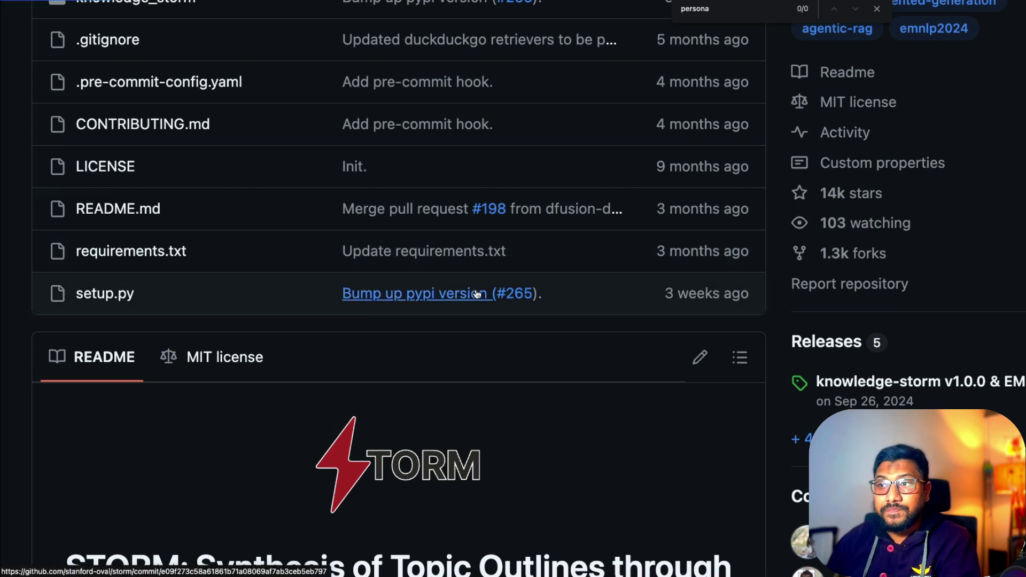
pyautogui.moveTo(112, 303); pyautogui.dragTo(281, 302)
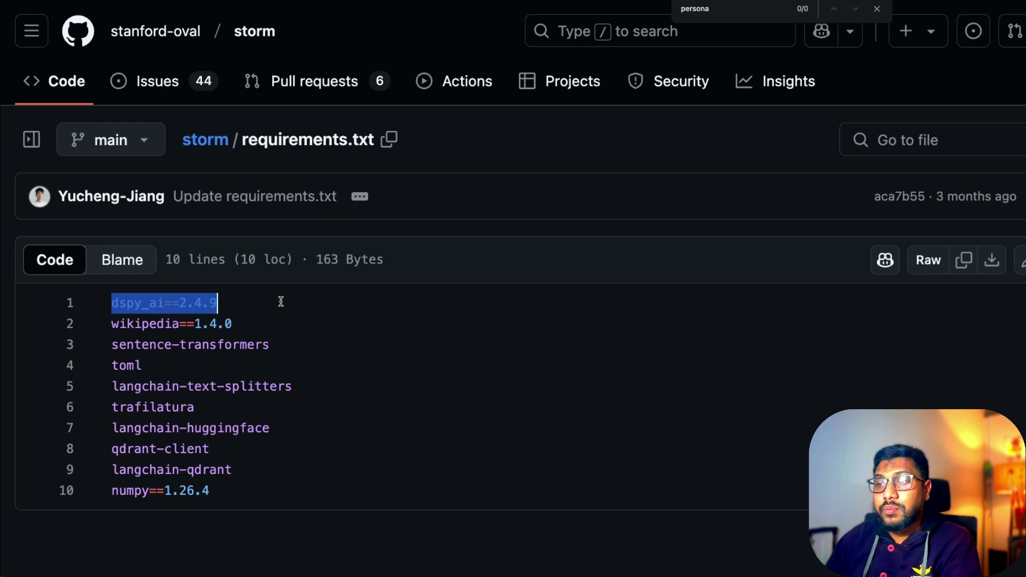
pyautogui.hotkey('alt', 'Left')
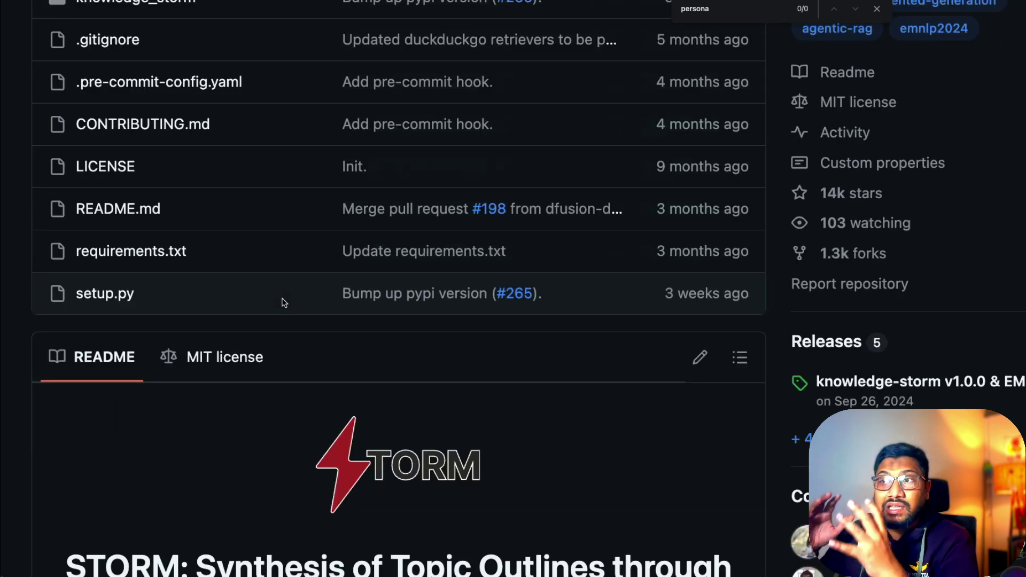
# Step: Open engine.py in knowledge_storm/storm_wiki, examine its LLM configuration code and leave the file
pyautogui.scroll(5, 285, 301)
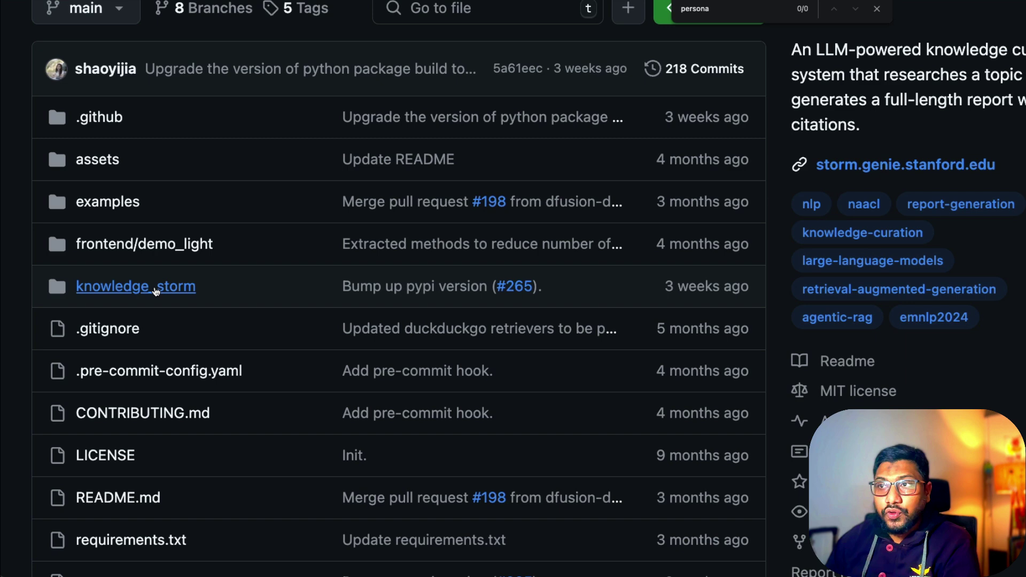
pyautogui.click(194, 287)
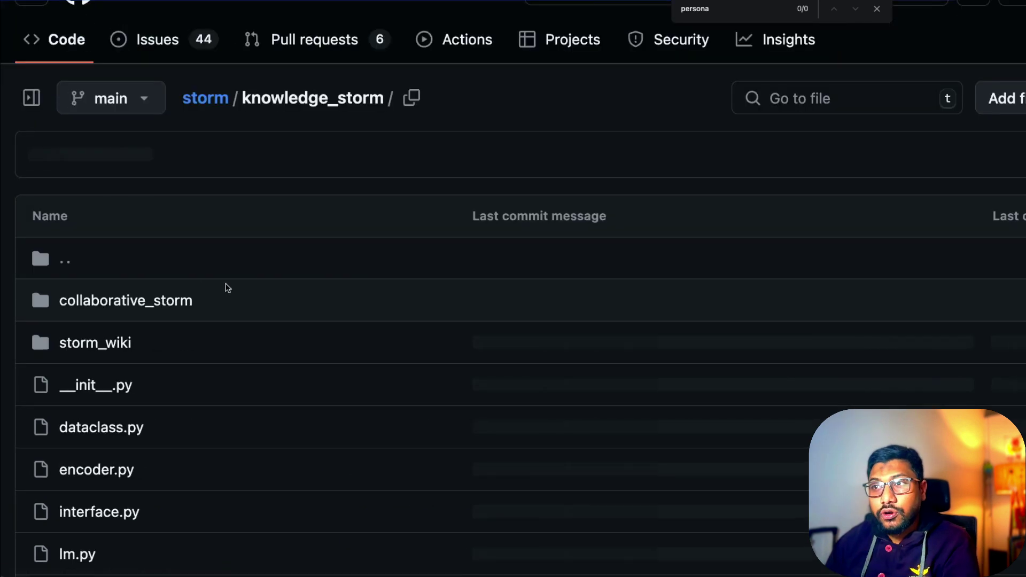
pyautogui.click(93, 343)
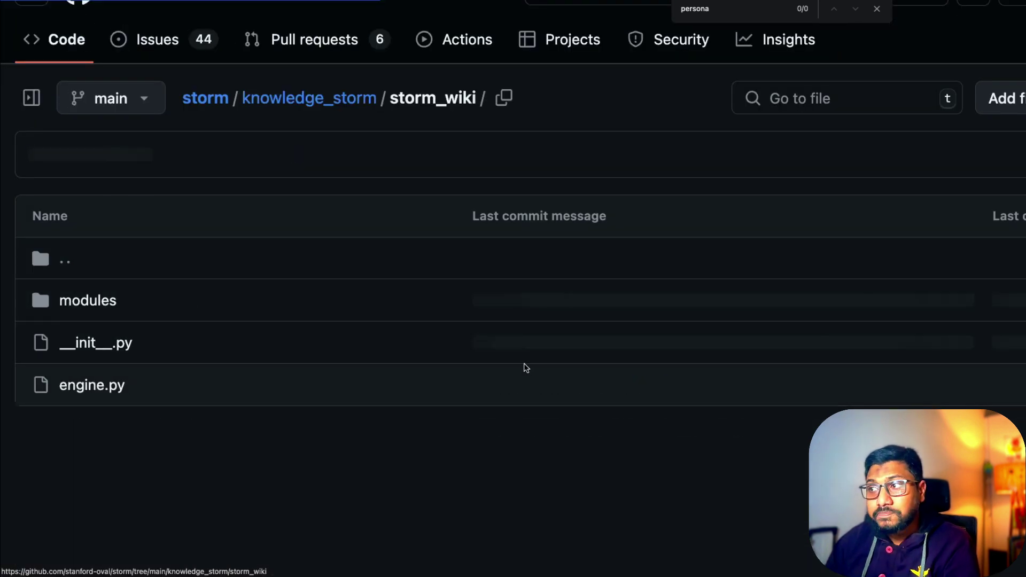
pyautogui.click(103, 385)
pyautogui.scroll(-15, 296, 355)
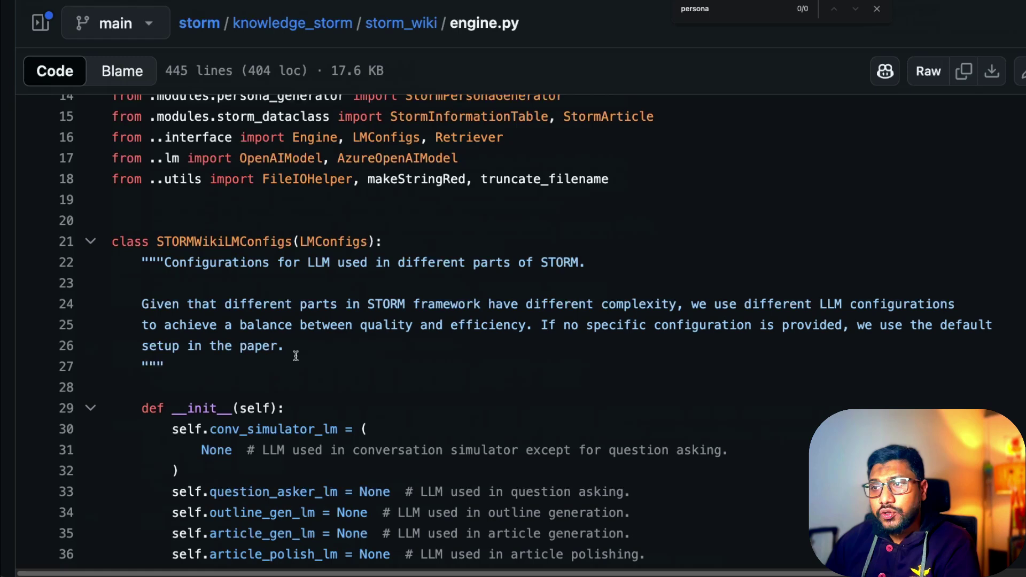
pyautogui.scroll(-15, 295, 355)
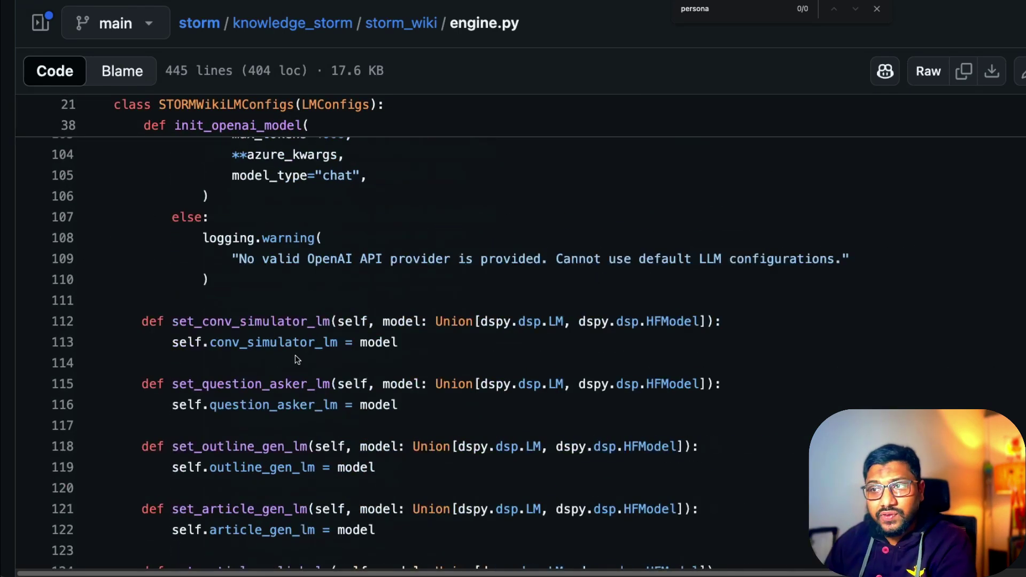
pyautogui.press('super+bracketleft')
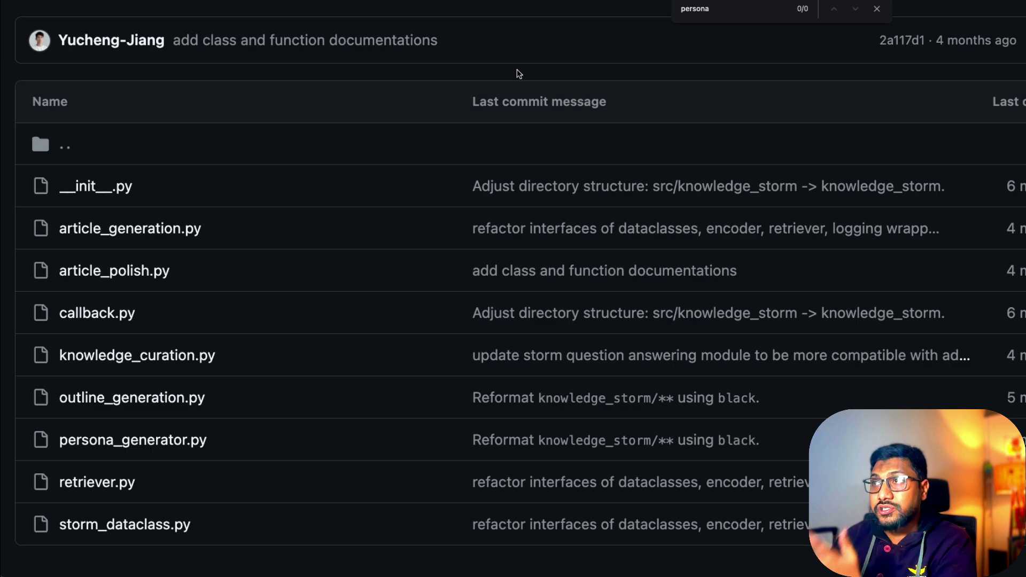
# Step: Switch to the STORM paper and examine the abstract and Figure 1 on its question-asking approaches
pyautogui.click(513, 1)
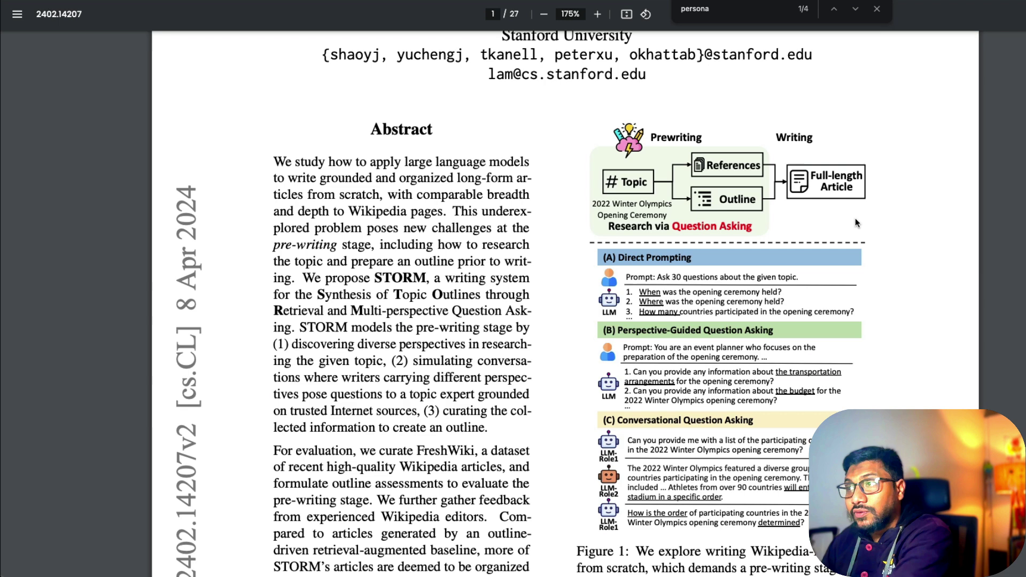
pyautogui.scroll(-2, 857, 222)
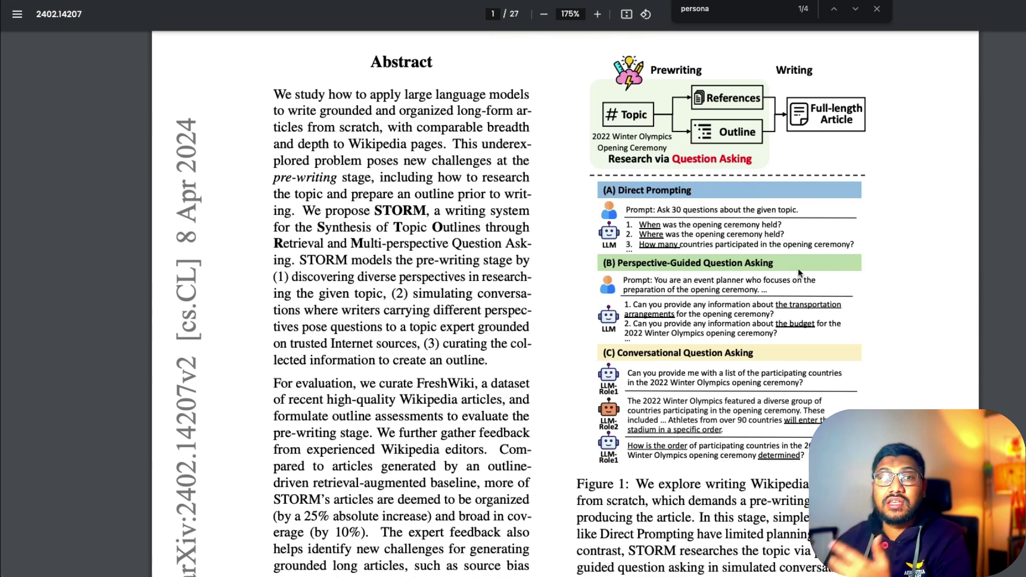
pyautogui.scroll(-6, 767, 287)
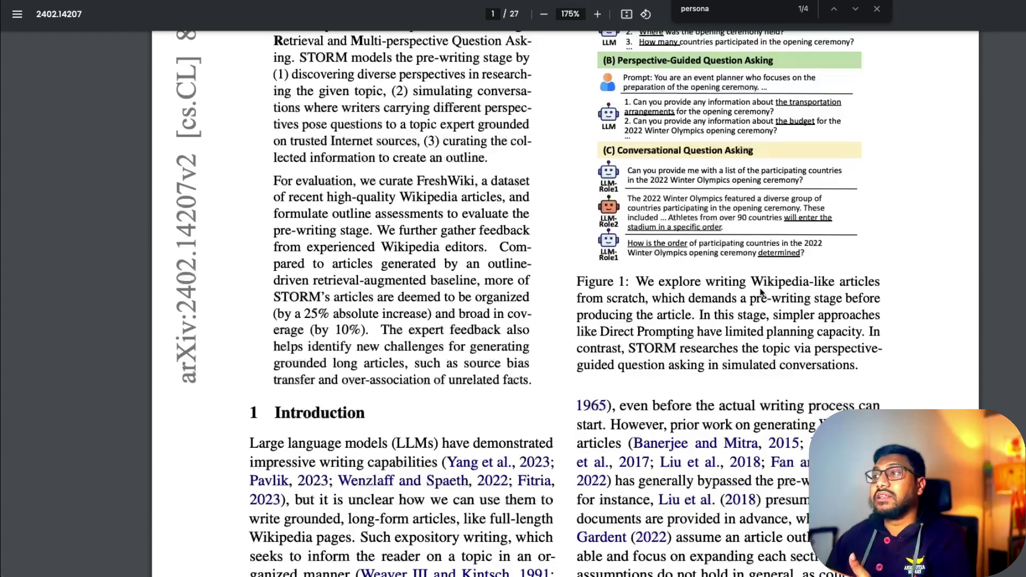
pyautogui.scroll(4, 749, 289)
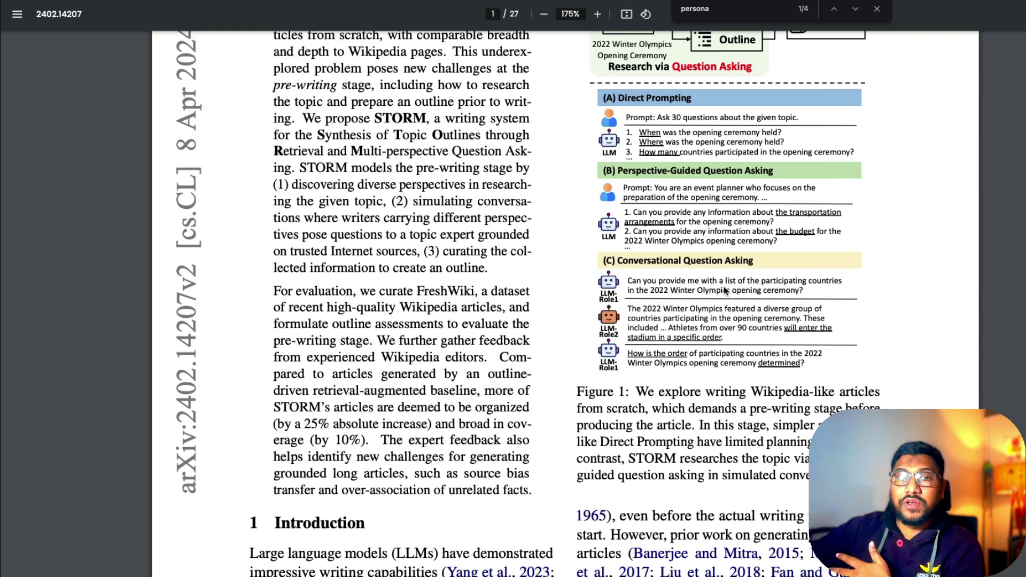
# Step: Open the brainstorming process of the Transformers vs RNN article, view the Academic Researcher perspective, and return to the paper's title and authors
pyautogui.hotkey('ctrl', 'Tab')
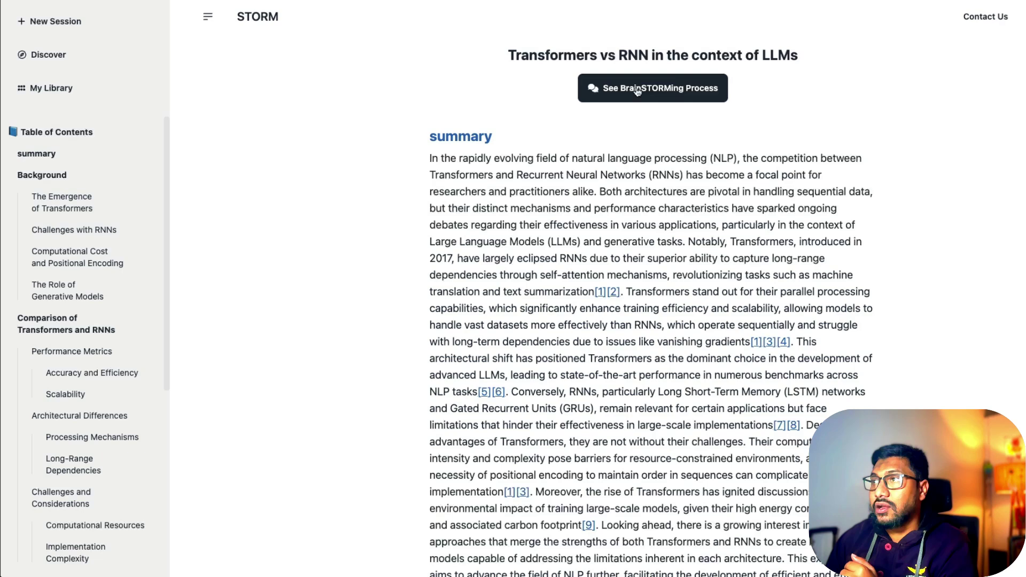
pyautogui.click(689, 93)
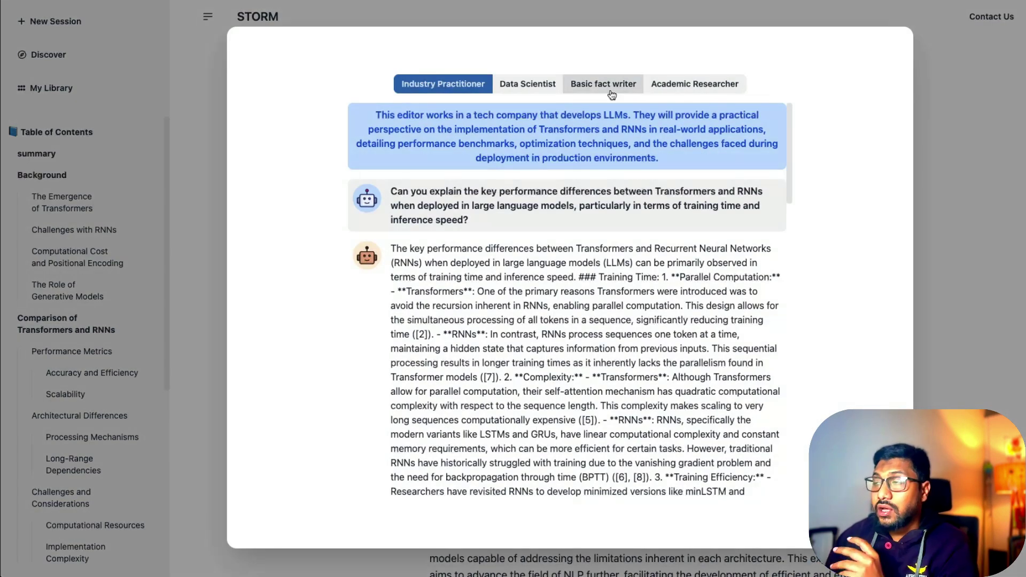
pyautogui.click(683, 90)
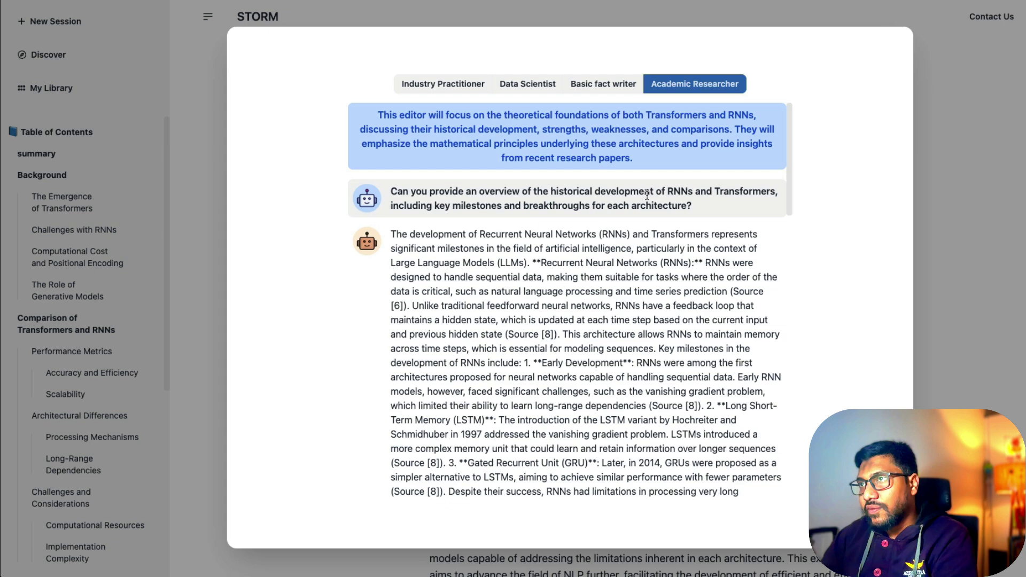
pyautogui.click(926, 129)
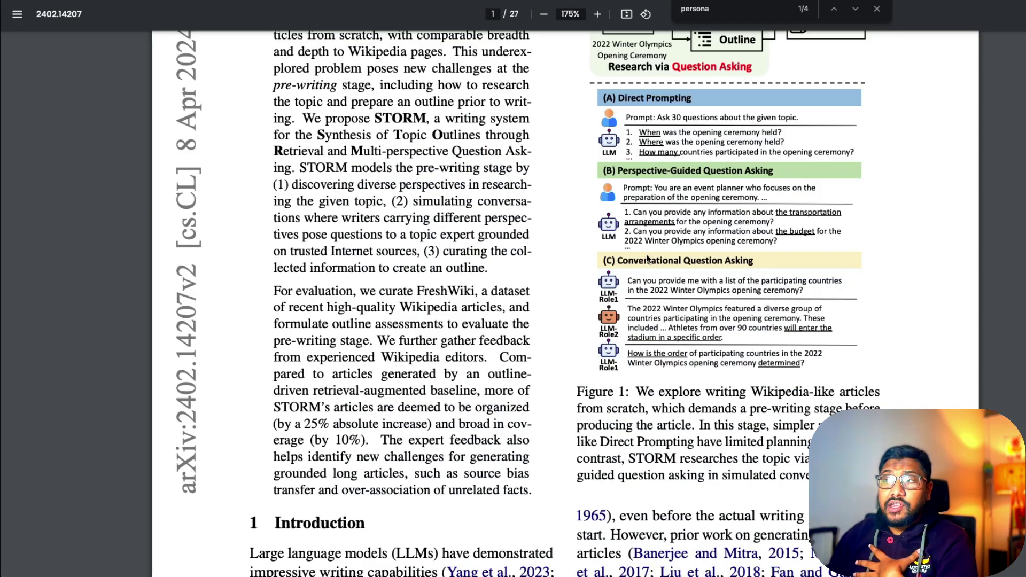
pyautogui.scroll(5, 648, 261)
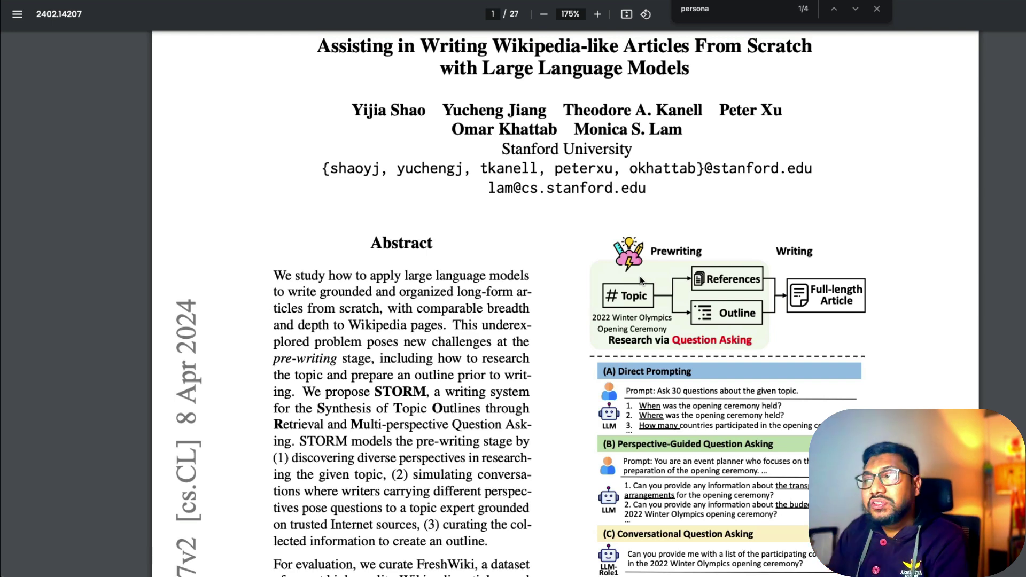
pyautogui.scroll(2, 641, 263)
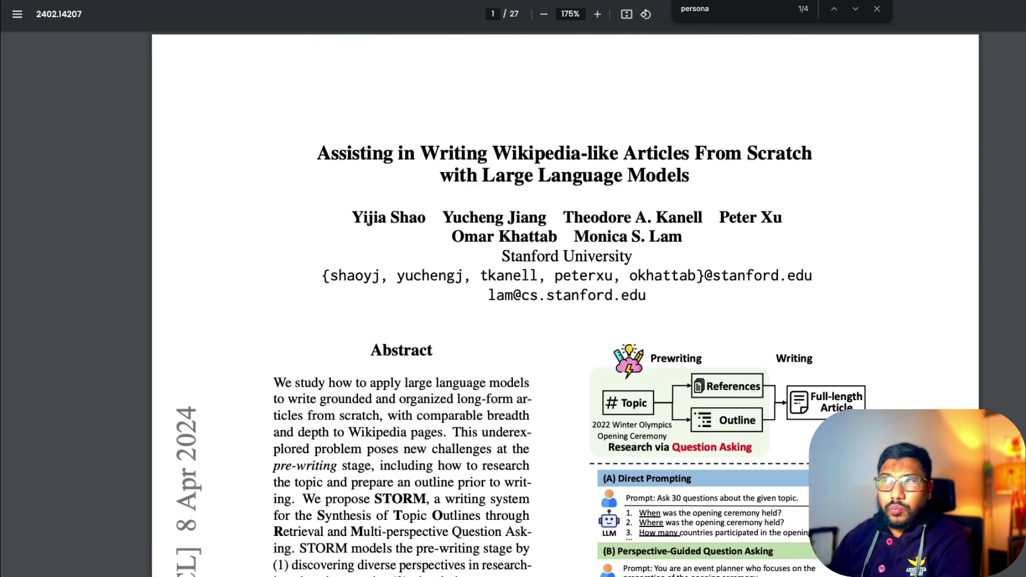
# Step: Start a new STORM session and submit the topic "Why is Jan 1st celebrated as New Year even though Jesus was born on Christmas (Dec 24th)"
pyautogui.hotkey('ctrl', 'Tab')
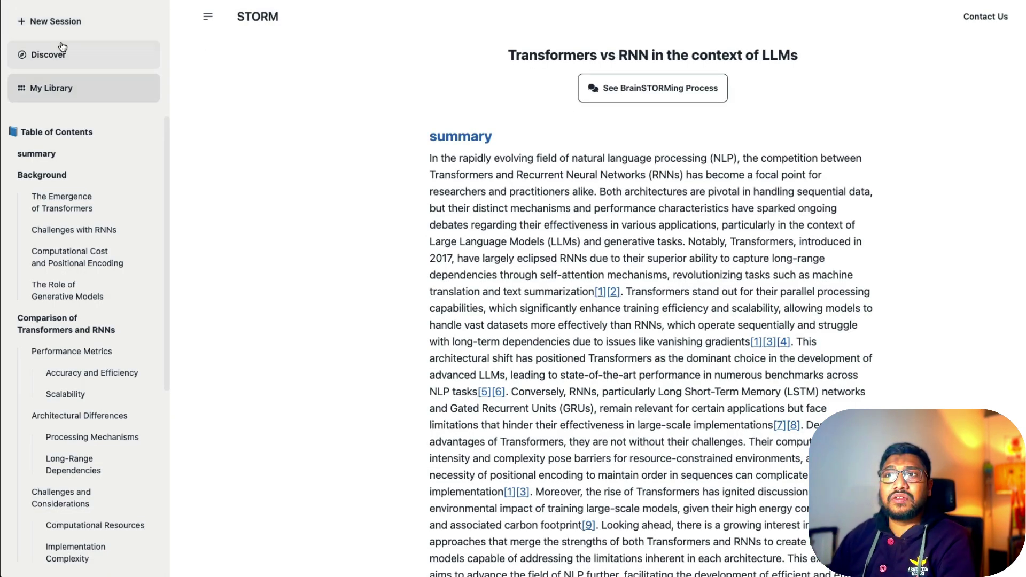
pyautogui.click(60, 21)
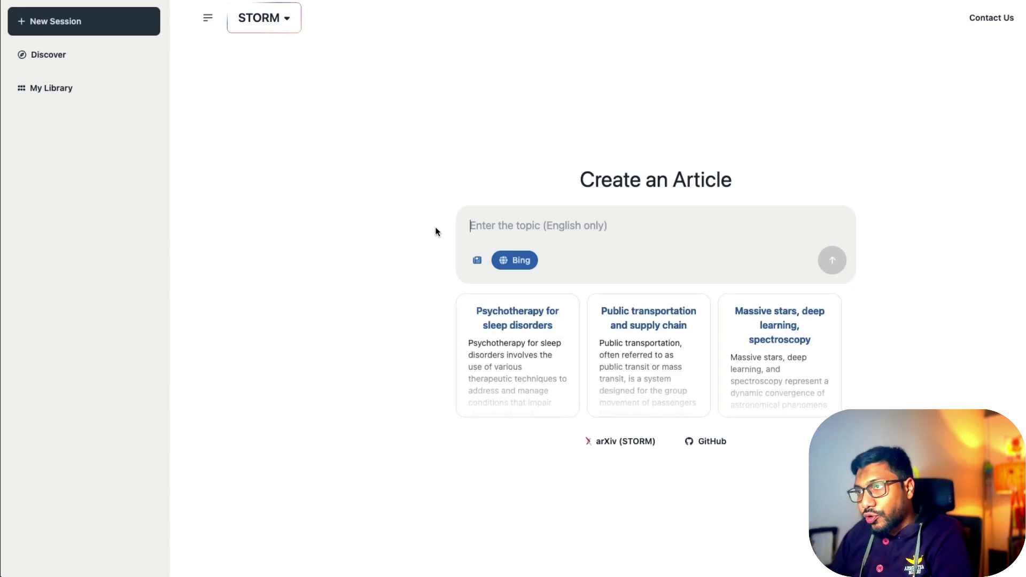
pyautogui.write('Why is ')
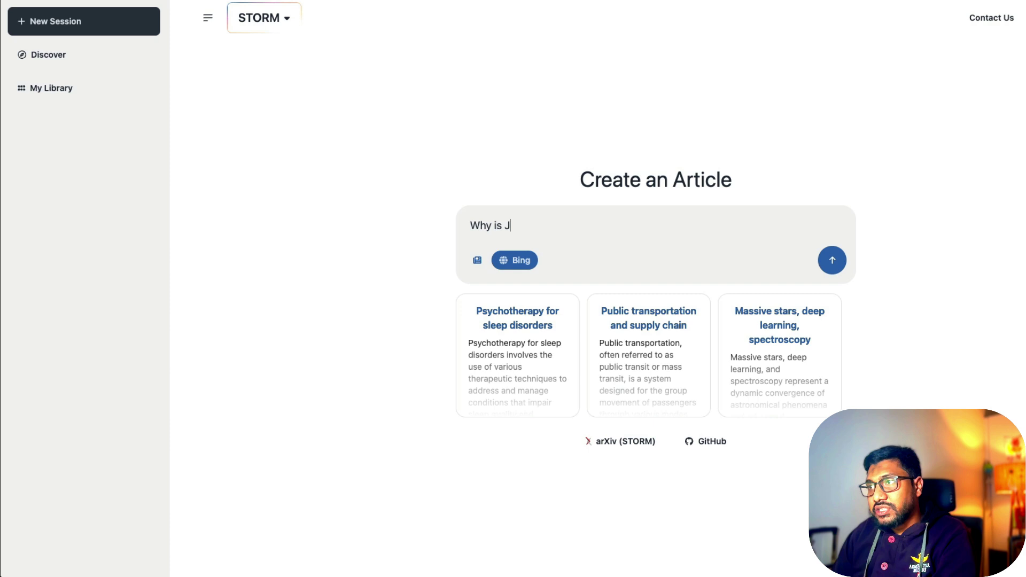
pyautogui.write('Jan 1st celeberated')
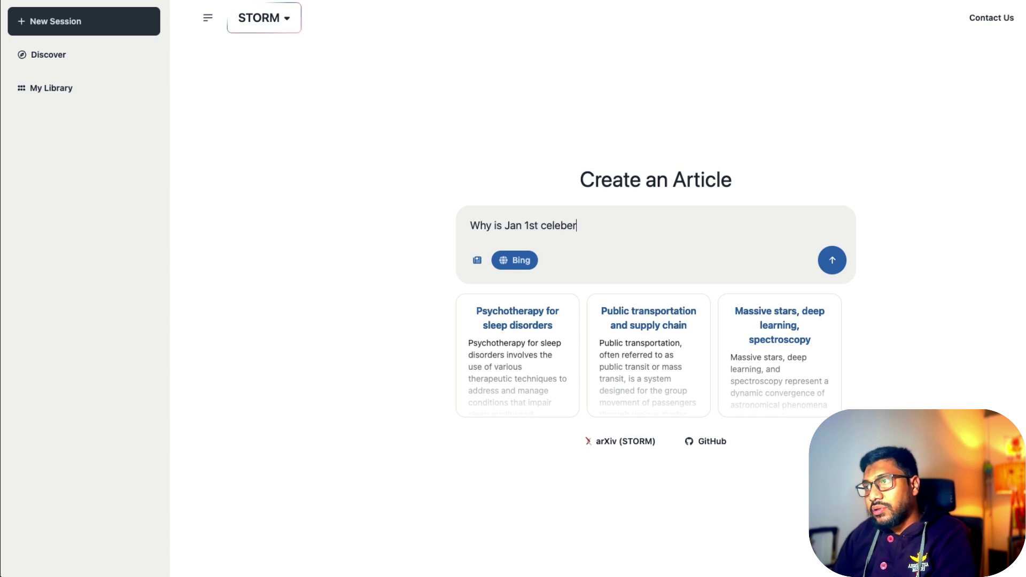
pyautogui.press('BackSpace')
pyautogui.press('BackSpace')
pyautogui.press('BackSpace')
pyautogui.press('BackSpace')
pyautogui.press('BackSpace')
pyautogui.press('BackSpace')
pyautogui.press('BackSpace')
pyautogui.write('rated')
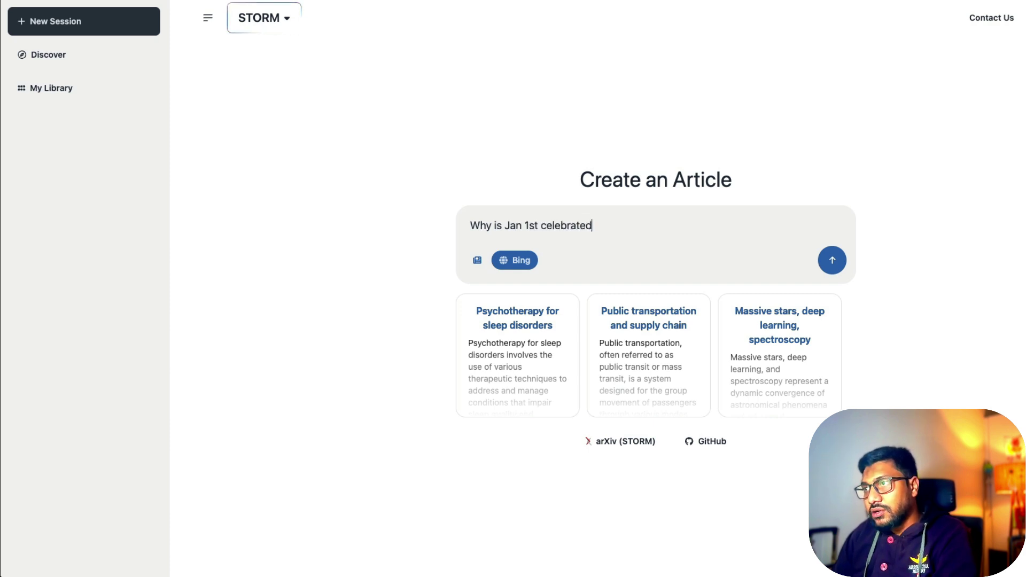
pyautogui.write(' as Ne w')
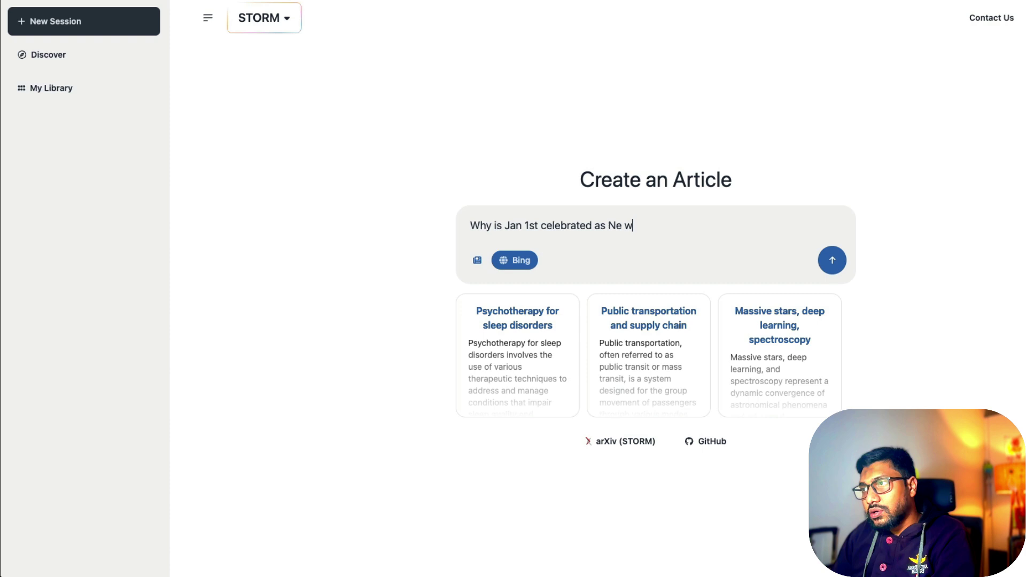
pyautogui.write('Year even thoug')
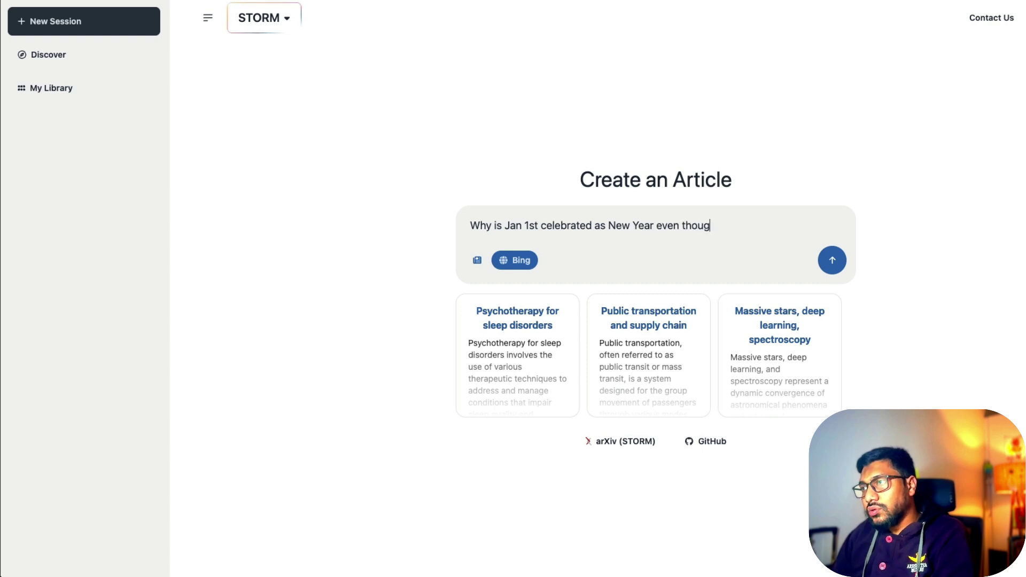
pyautogui.write('h Jessy')
pyautogui.press('BackSpace')
pyautogui.press('BackSpace')
pyautogui.write('us was born ')
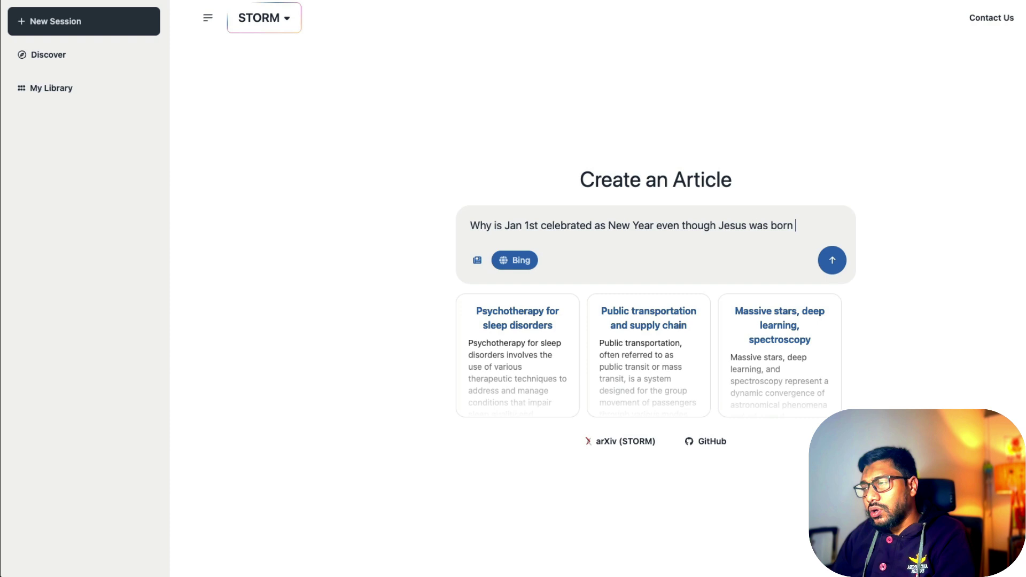
pyautogui.write('on Christmas (Dec')
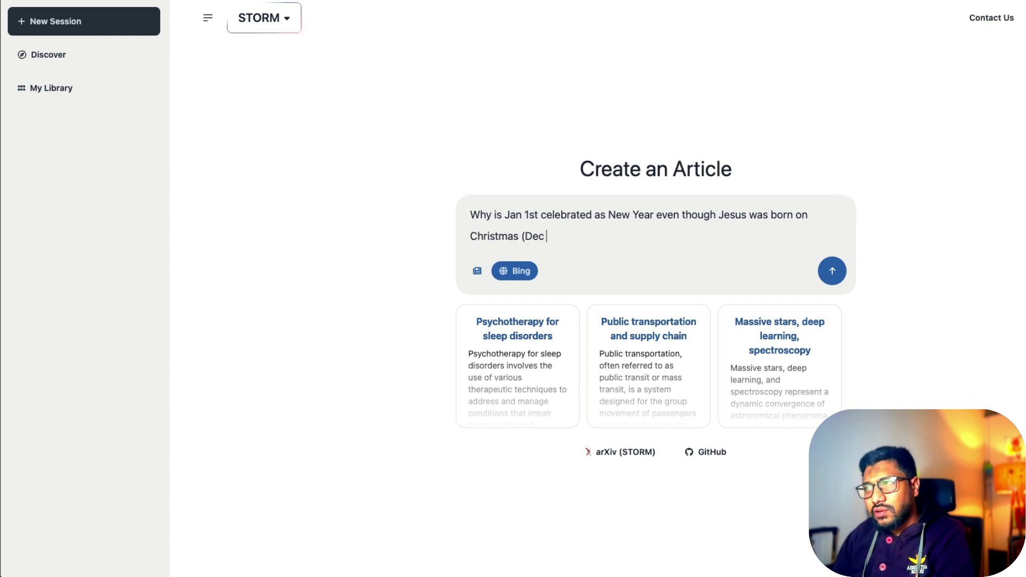
pyautogui.write(' 24t')
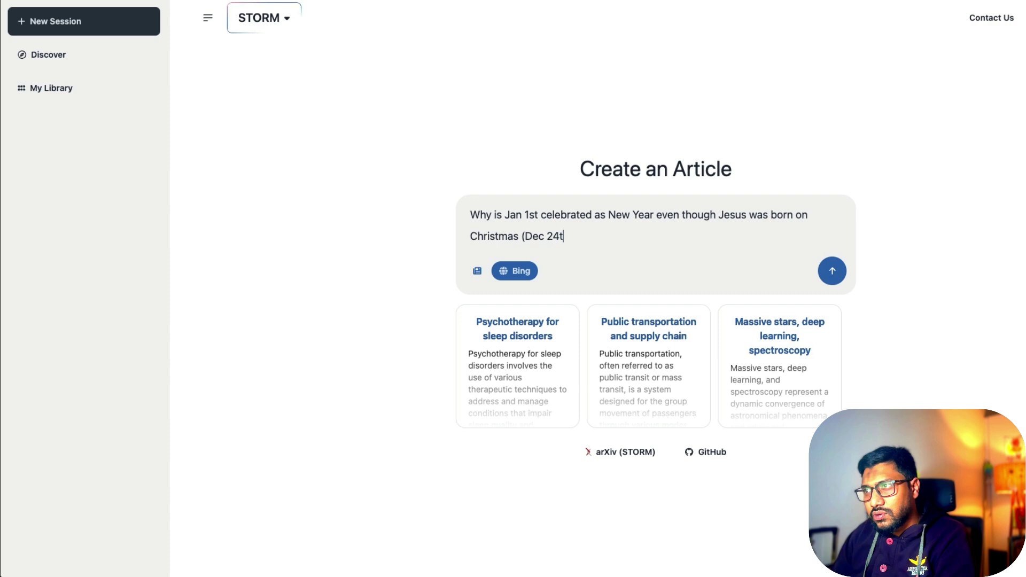
pyautogui.write('h)')
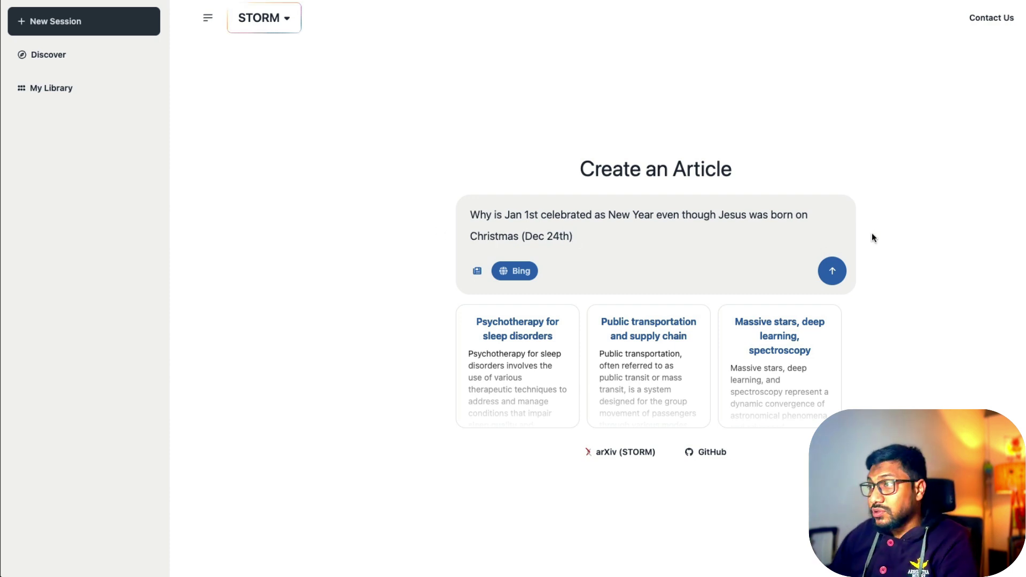
pyautogui.click(837, 274)
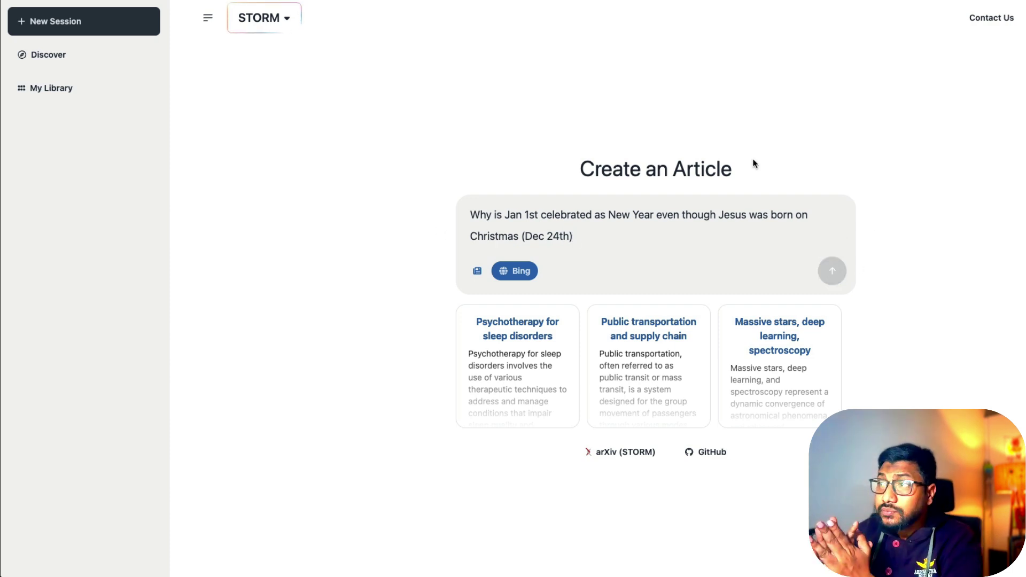
# Step: Remove the parentheses around "Dec 24th" in the article topic and resubmit it
pyautogui.click(525, 236)
pyautogui.press('BackSpace')
pyautogui.press('BackSpace')
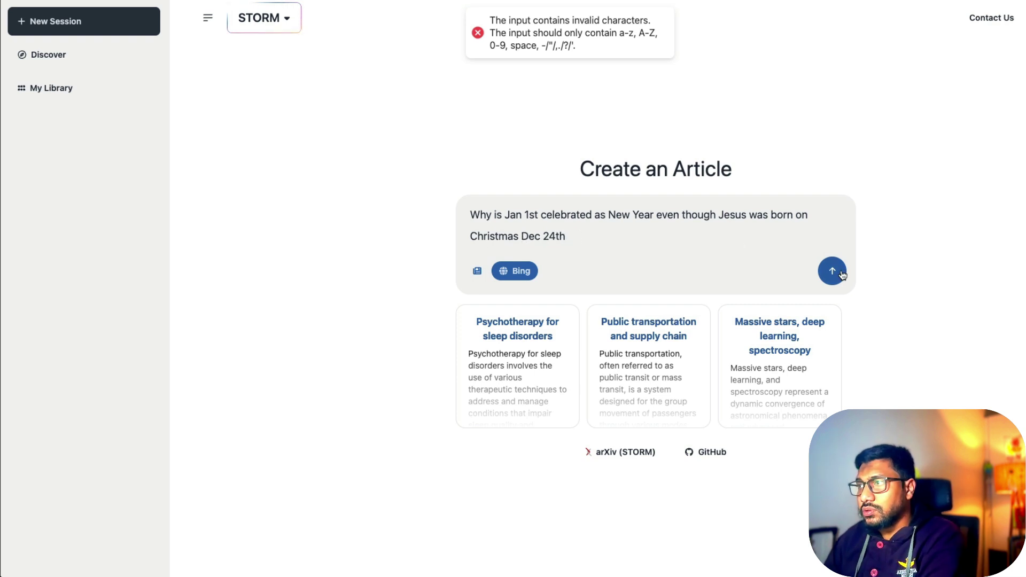
pyautogui.click(839, 276)
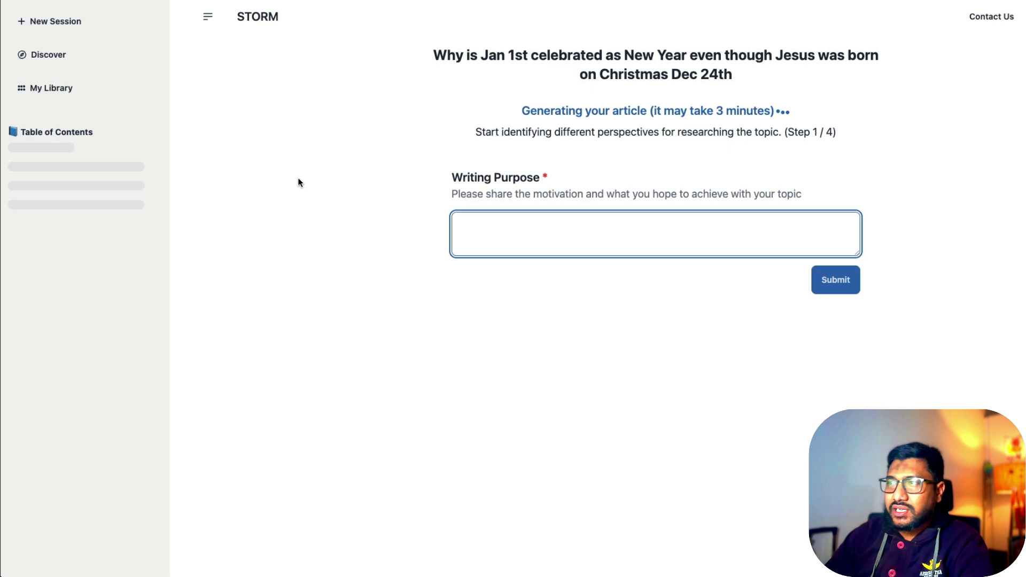
# Step: Enter "just for my knowledge" as the writing purpose and submit it
pyautogui.write('just fo rm')
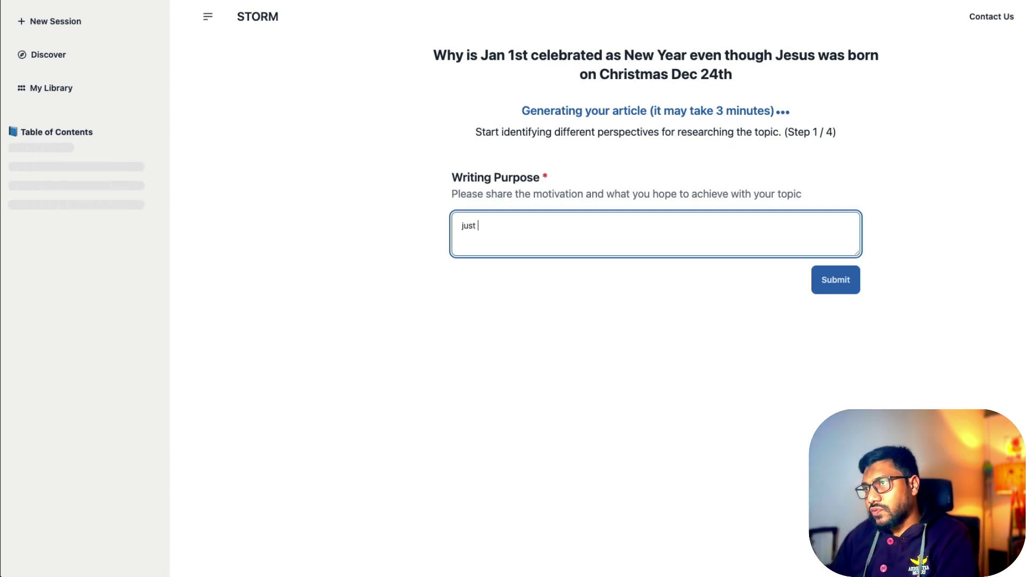
pyautogui.press('BackSpace')
pyautogui.press('BackSpace')
pyautogui.press('BackSpace')
pyautogui.write('r my knowledge')
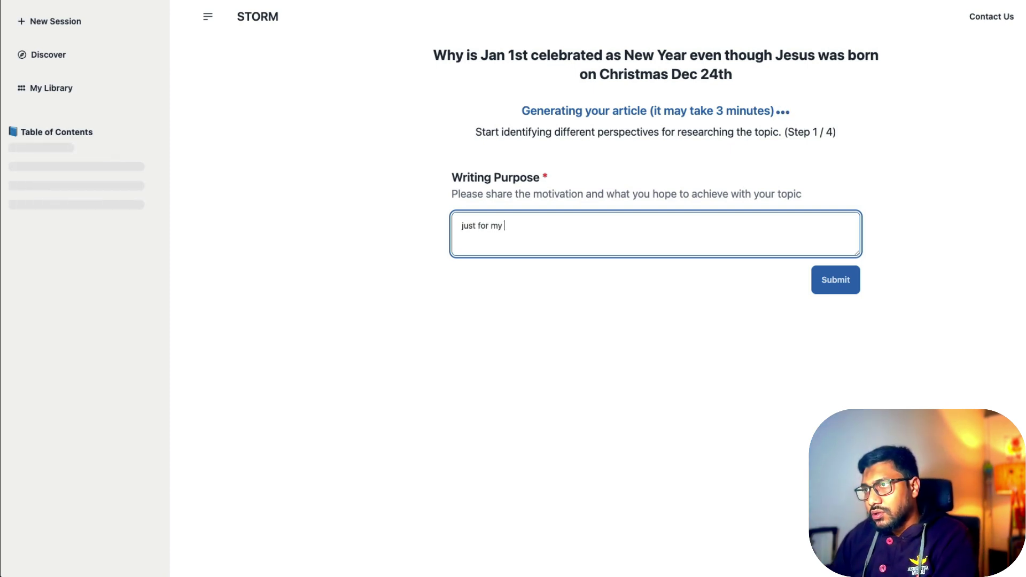
pyautogui.click(848, 282)
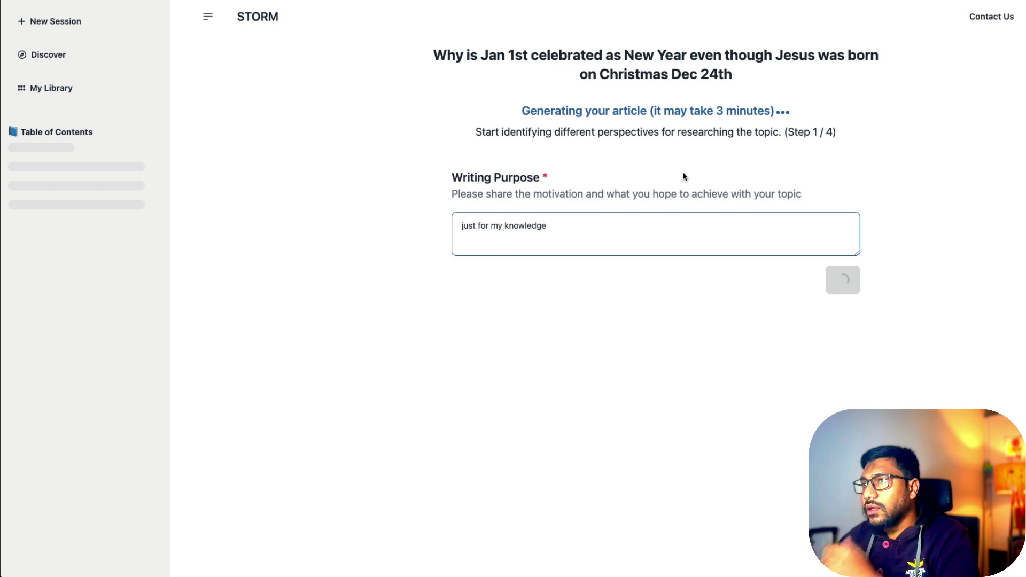
# Step: Extend the writing purpose to "just for my knowledge to write a post" and submit it again
pyautogui.click(631, 232)
pyautogui.hotkey('shift', 'alt', 'Left')
pyautogui.hotkey('shift', 'alt', 'Left')
pyautogui.hotkey('shift', 'alt', 'Left')
pyautogui.hotkey('shift', 'alt', 'Left')
pyautogui.press('Right')
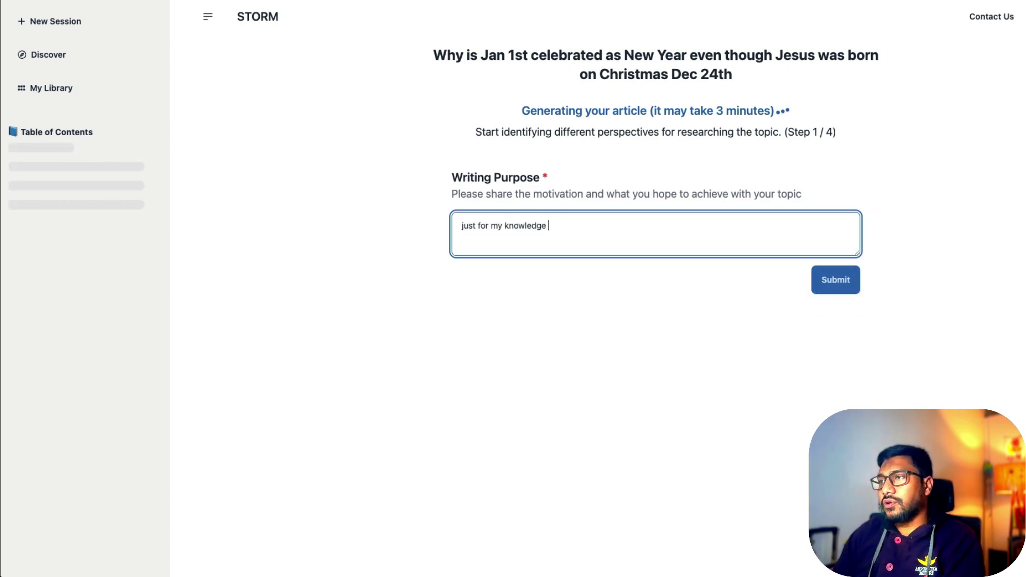
pyautogui.write('to card')
pyautogui.press('BackSpace')
pyautogui.press('BackSpace')
pyautogui.press('BackSpace')
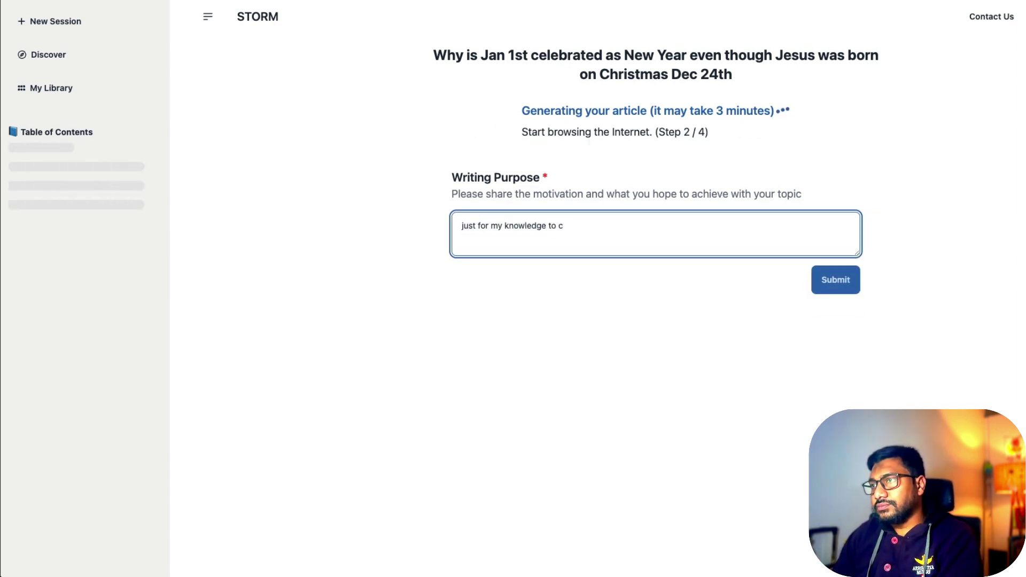
pyautogui.press('BackSpace')
pyautogui.write('write a post')
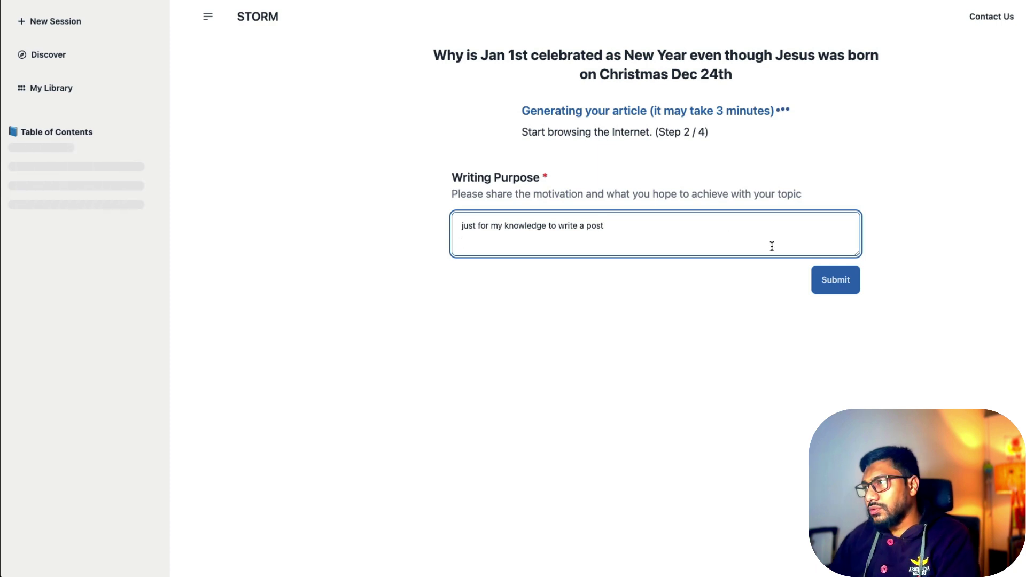
pyautogui.click(838, 280)
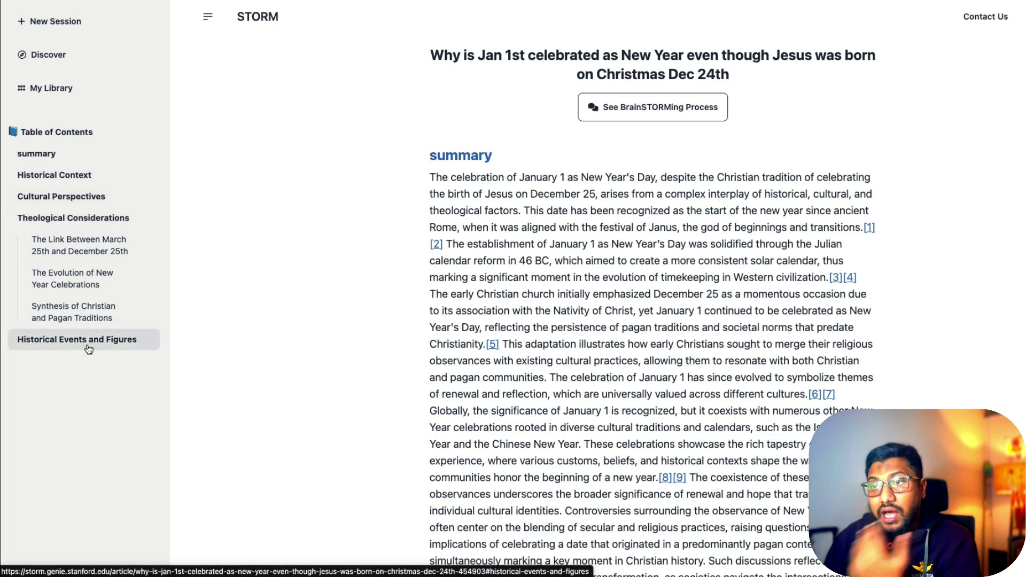
# Step: Examine the Historical scholar, Religious historian and Cultural anthropologist conversations in the New Year article's brainstorming process, then close it
pyautogui.click(690, 123)
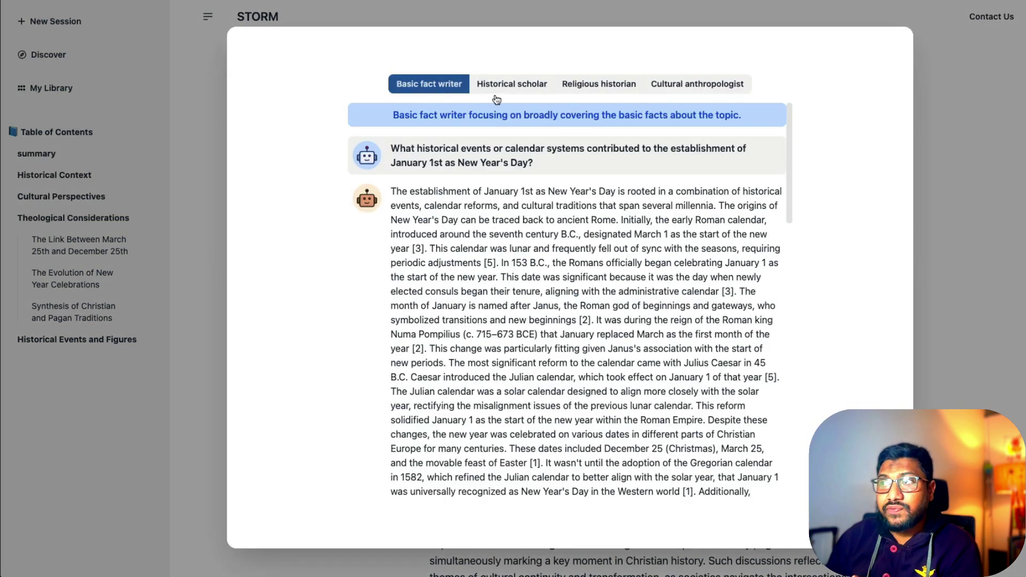
pyautogui.click(522, 93)
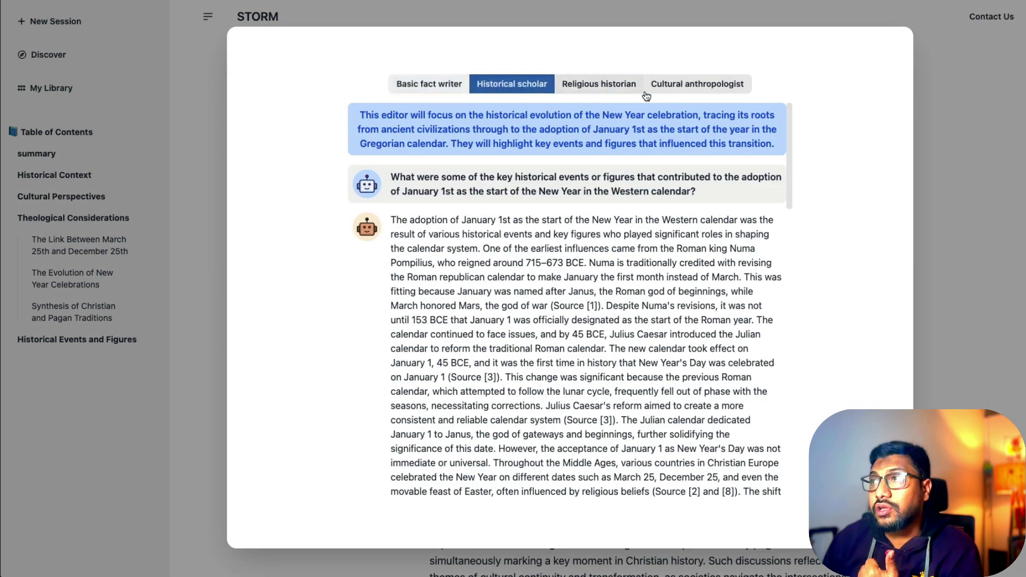
pyautogui.click(614, 94)
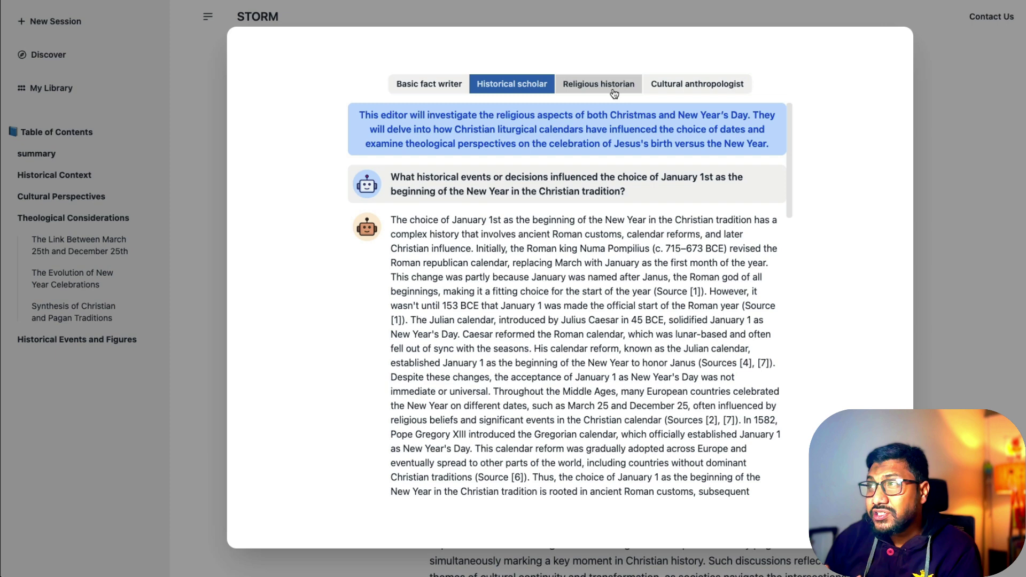
pyautogui.click(711, 94)
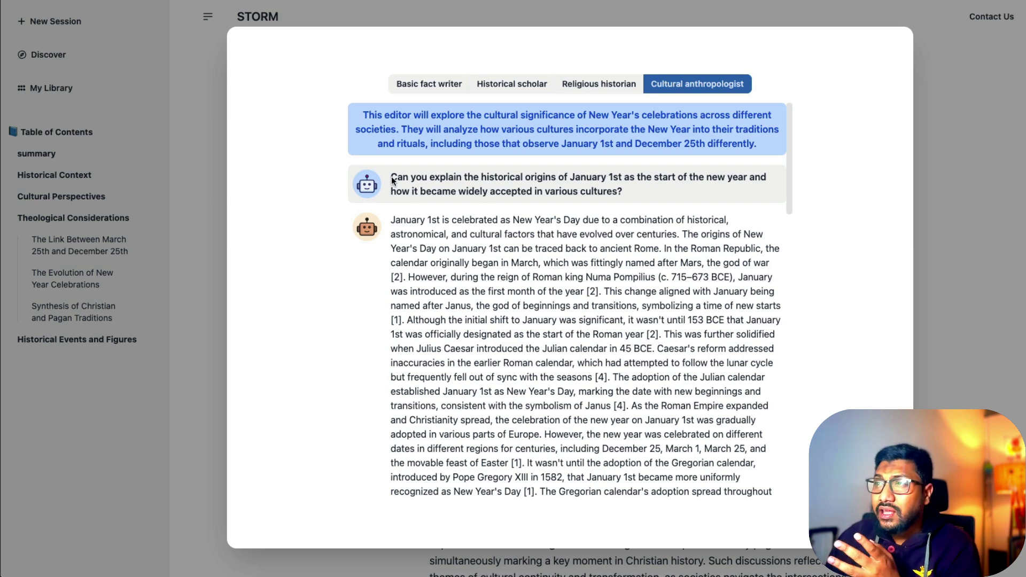
pyautogui.scroll(-7, 669, 192)
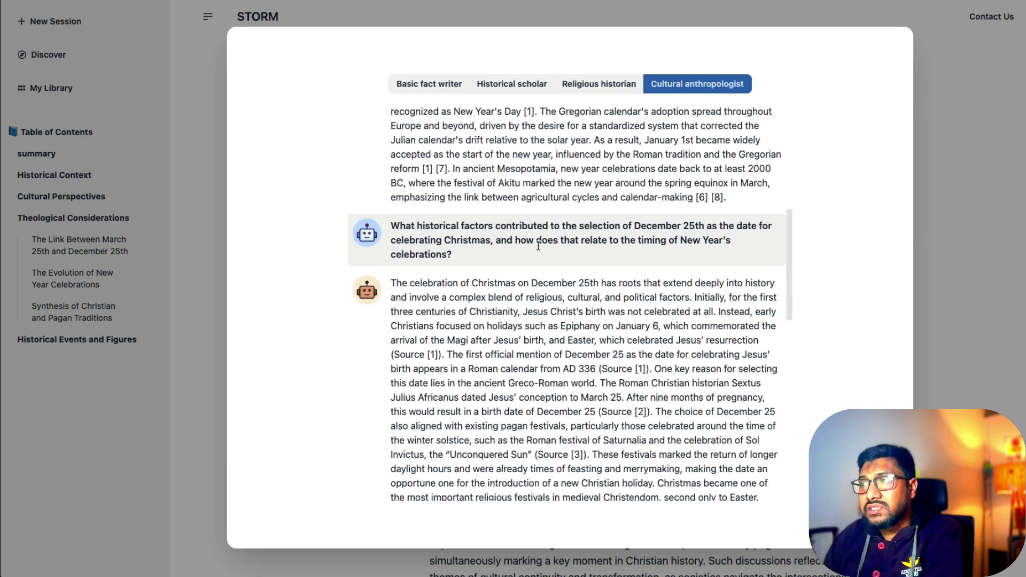
pyautogui.scroll(-10, 686, 283)
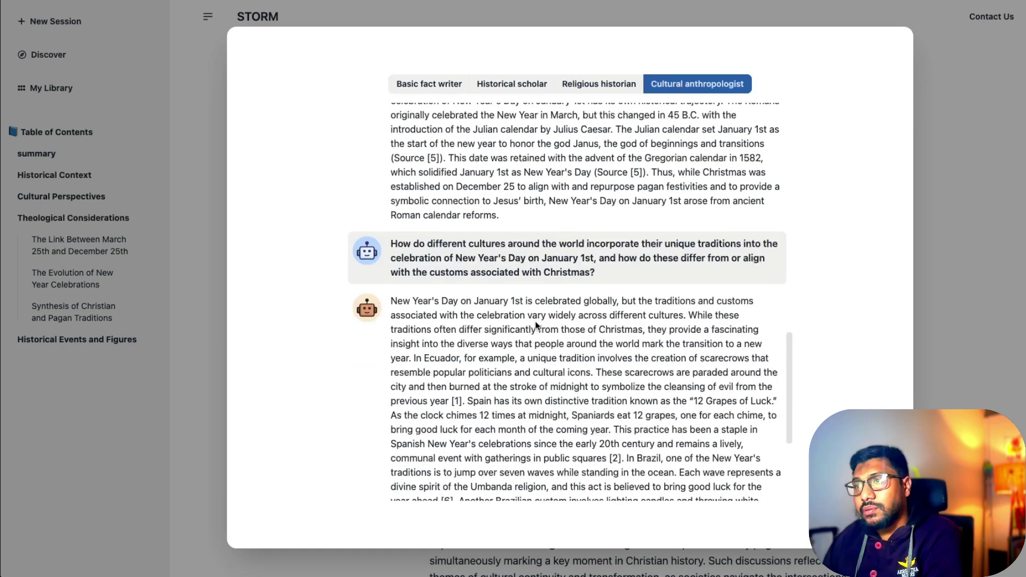
pyautogui.scroll(-5, 653, 342)
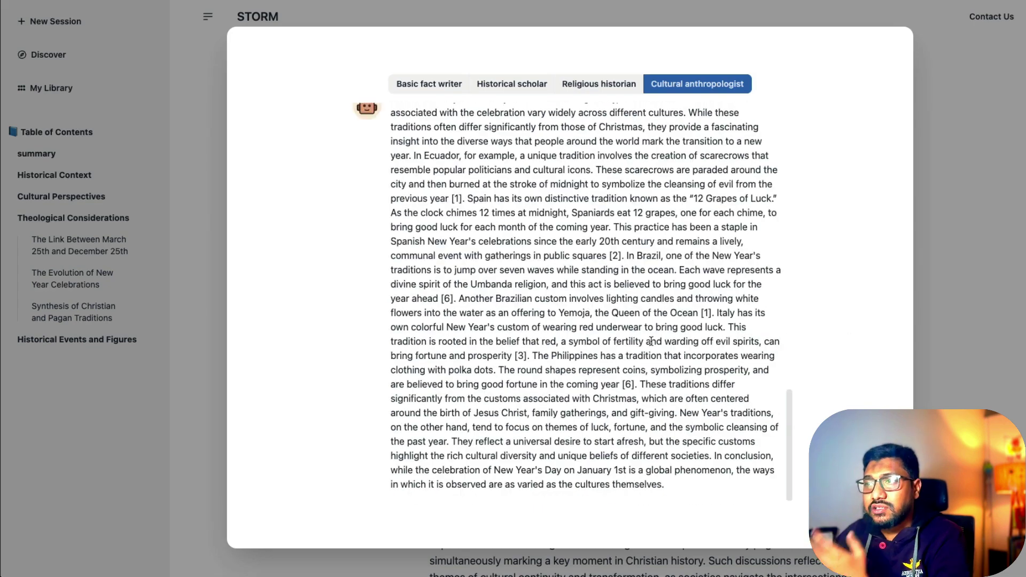
pyautogui.press('Escape')
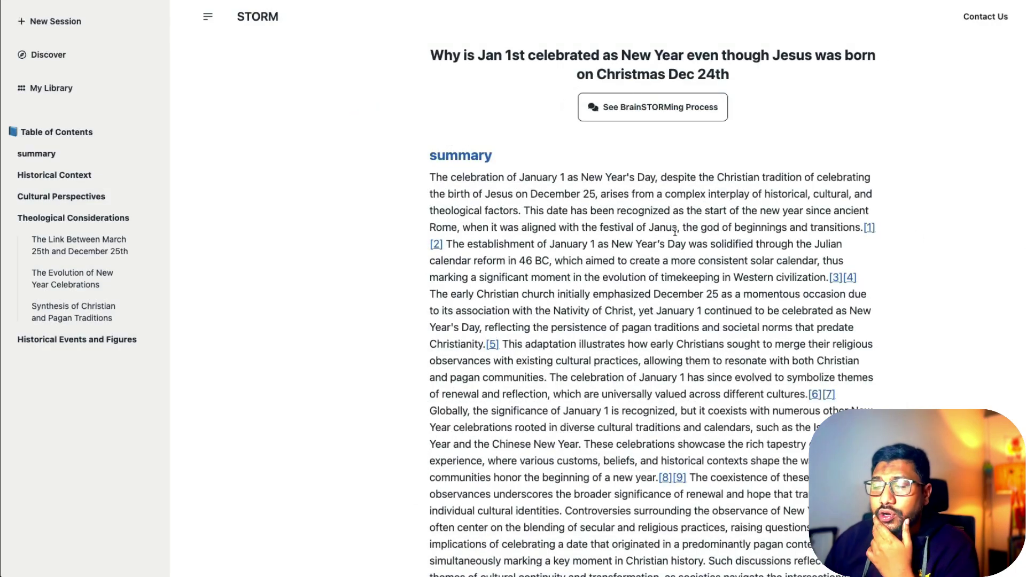
# Step: Read the New Year article's Historical Events and Figures section, highlighting "Pope Gregory XIII" and the mention of January 1 after it
pyautogui.scroll(-10, 642, 234)
pyautogui.scroll(-15, 642, 234)
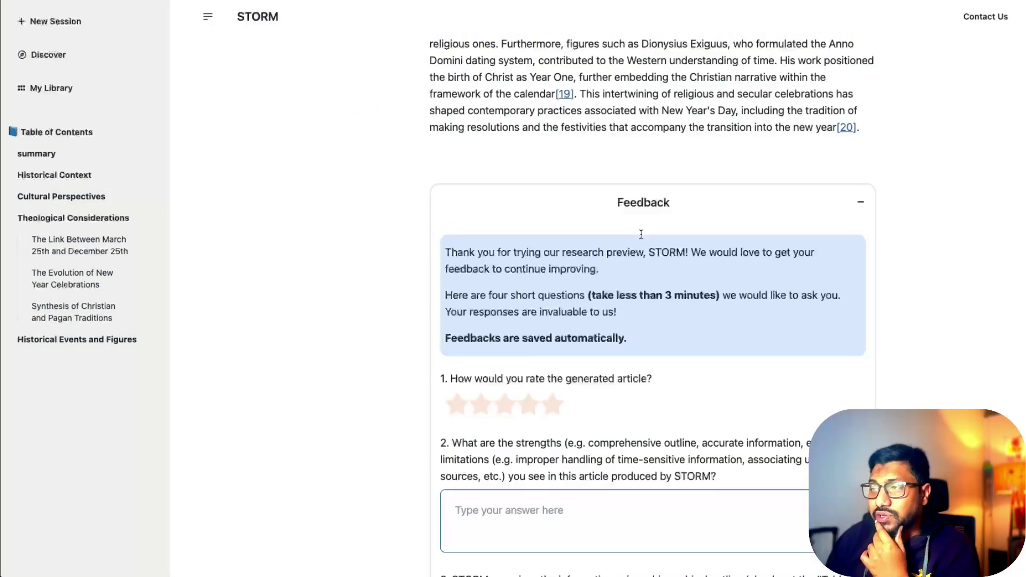
pyautogui.scroll(5, 641, 234)
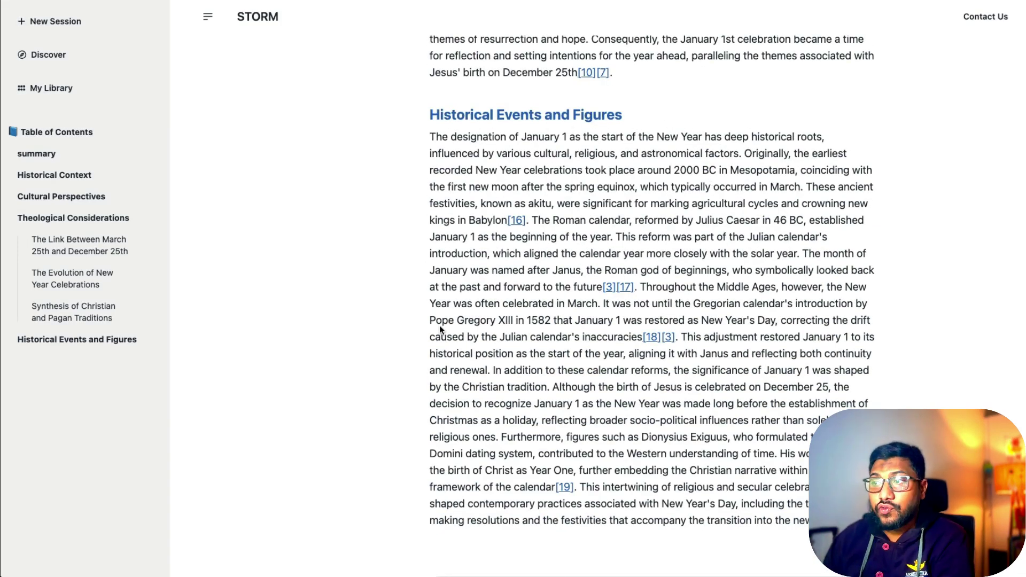
pyautogui.moveTo(430, 320); pyautogui.dragTo(516, 321)
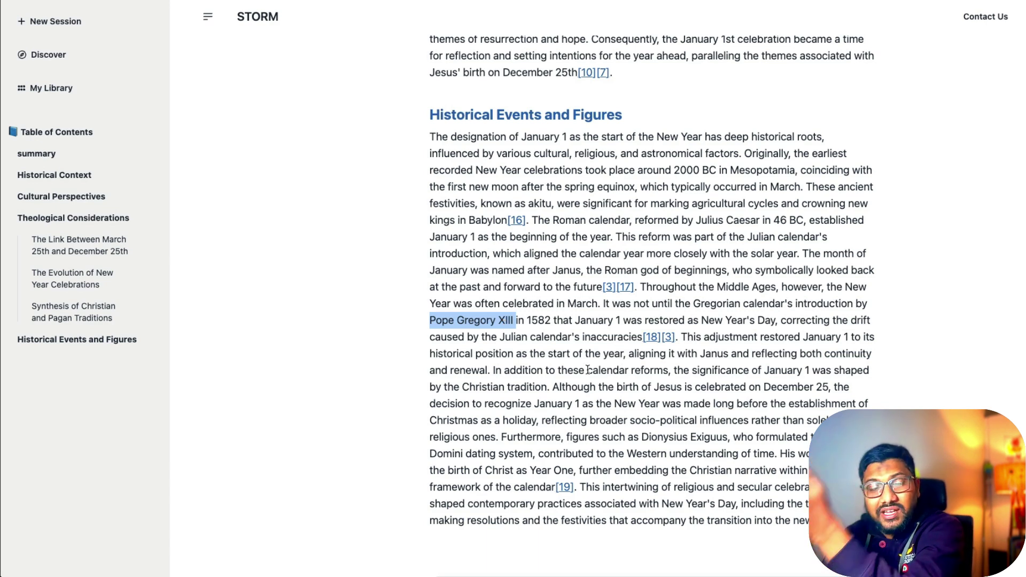
pyautogui.moveTo(581, 320); pyautogui.dragTo(620, 318)
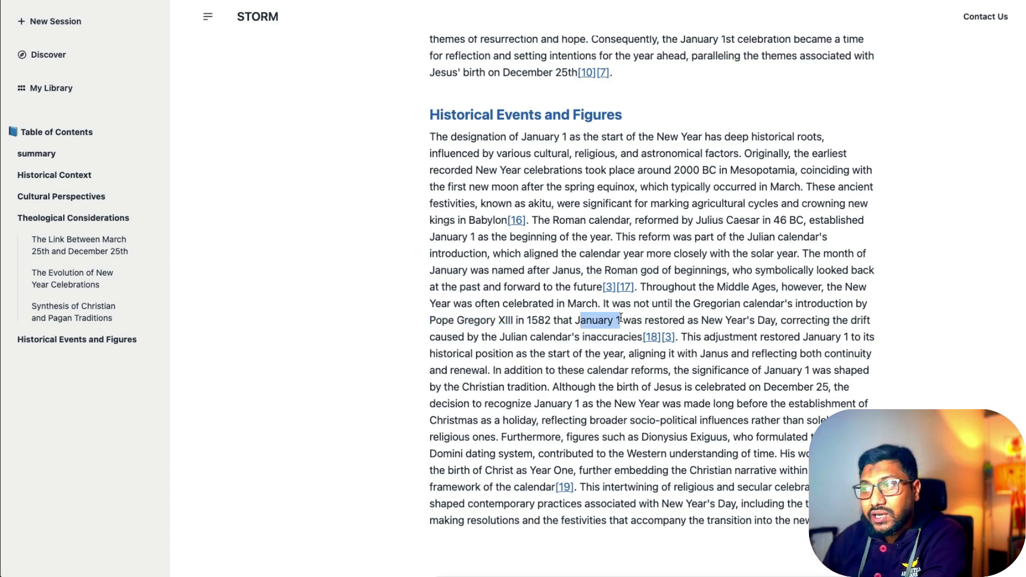
pyautogui.click(621, 319)
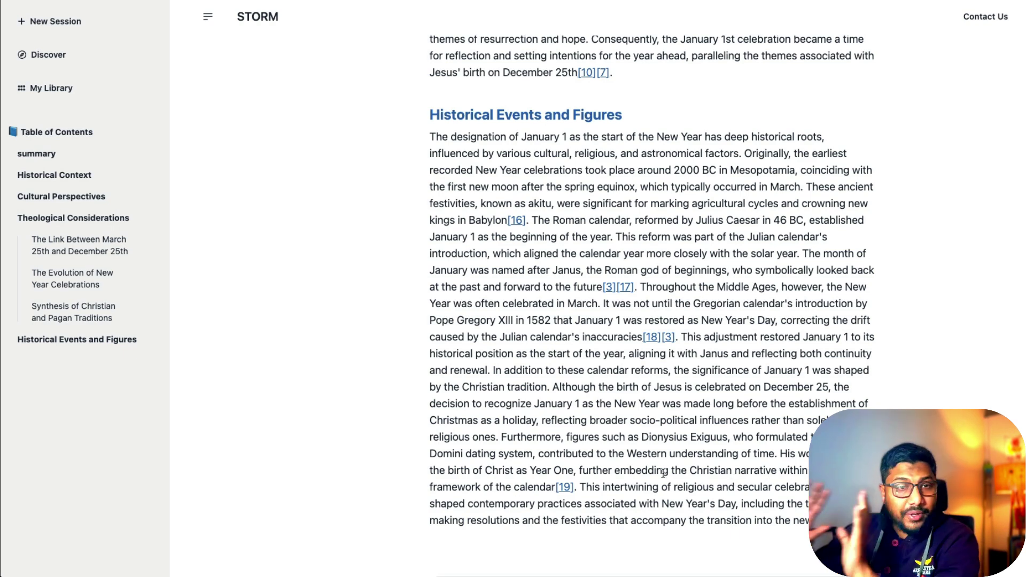
# Step: Review the New Year article's summary and Cultural Perspectives section, ending back at the article's beginning
pyautogui.scroll(20, 516, 343)
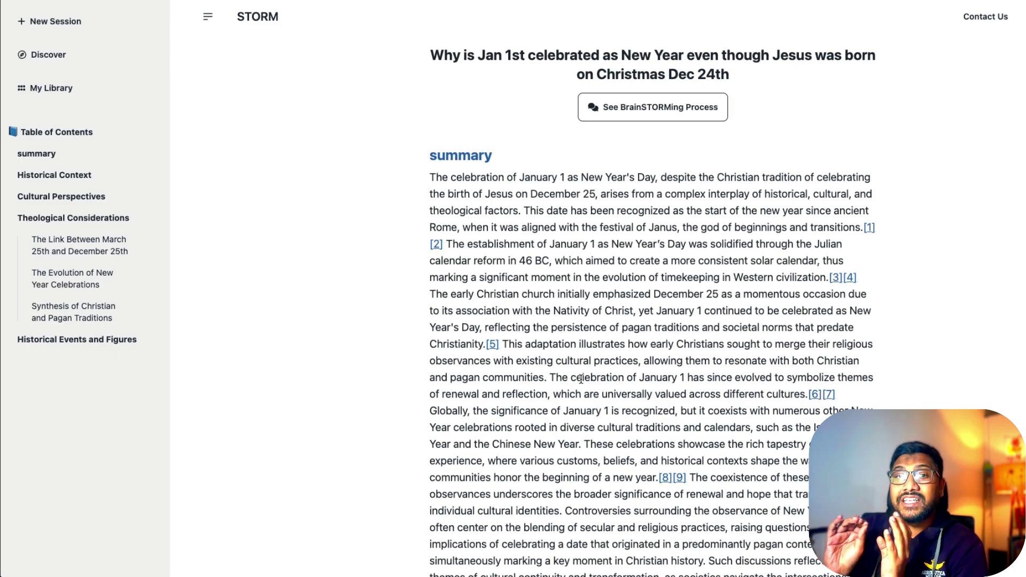
pyautogui.scroll(-15, 581, 379)
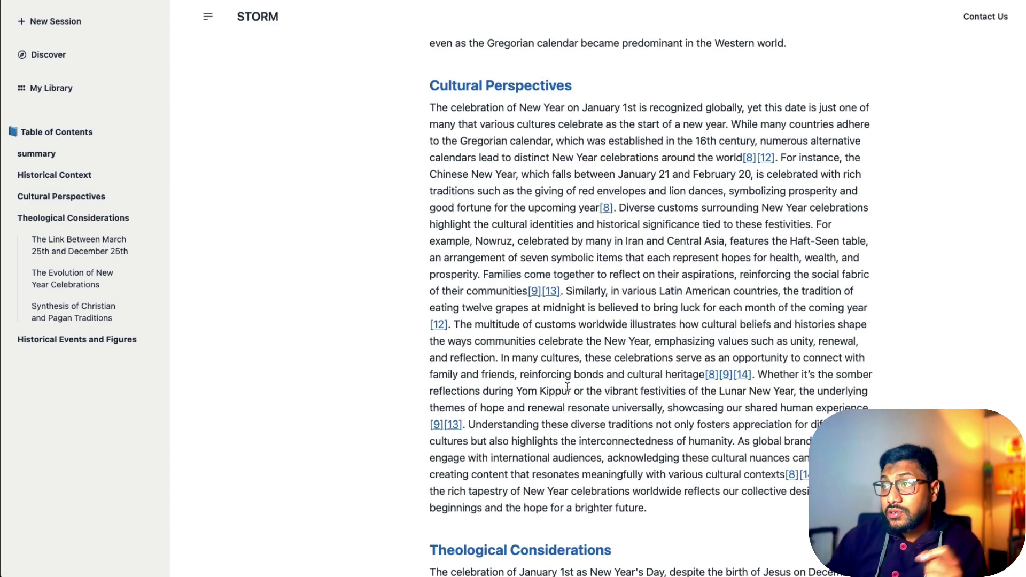
pyautogui.scroll(15, 568, 385)
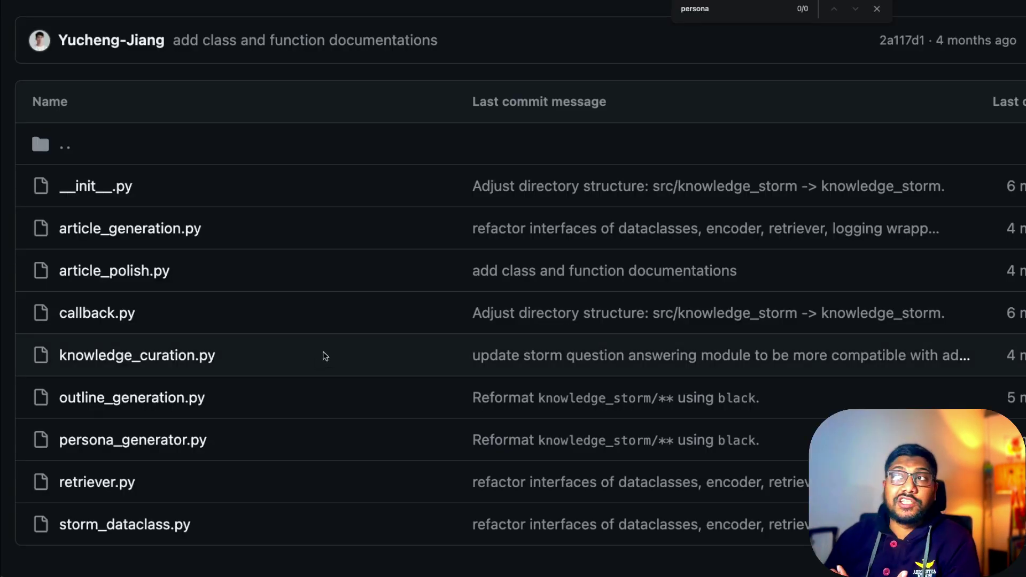
# Step: Return from the modules folder to the storm repository's main page on GitHub, and switch to the STORM paper PDF
pyautogui.press('super+bracketleft')
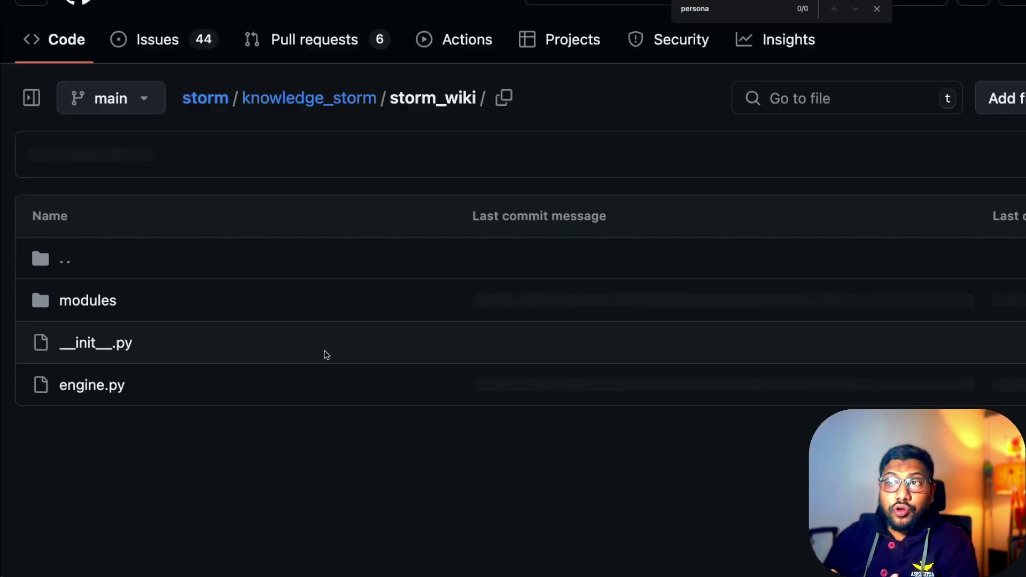
pyautogui.press('super+bracketleft')
pyautogui.press('super+bracketleft')
pyautogui.scroll(5, 327, 355)
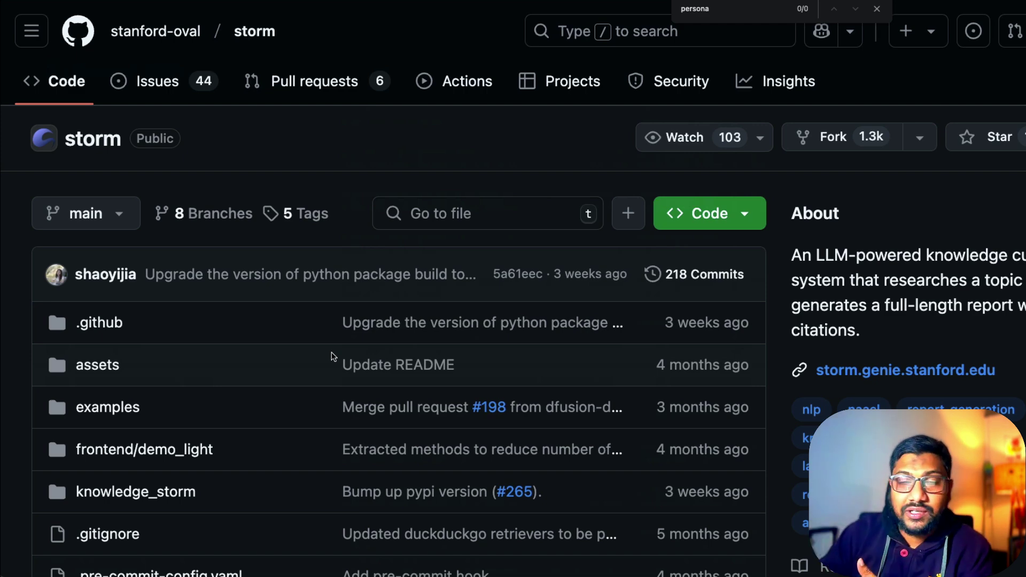
pyautogui.hotkey('ctrl', 'Tab')
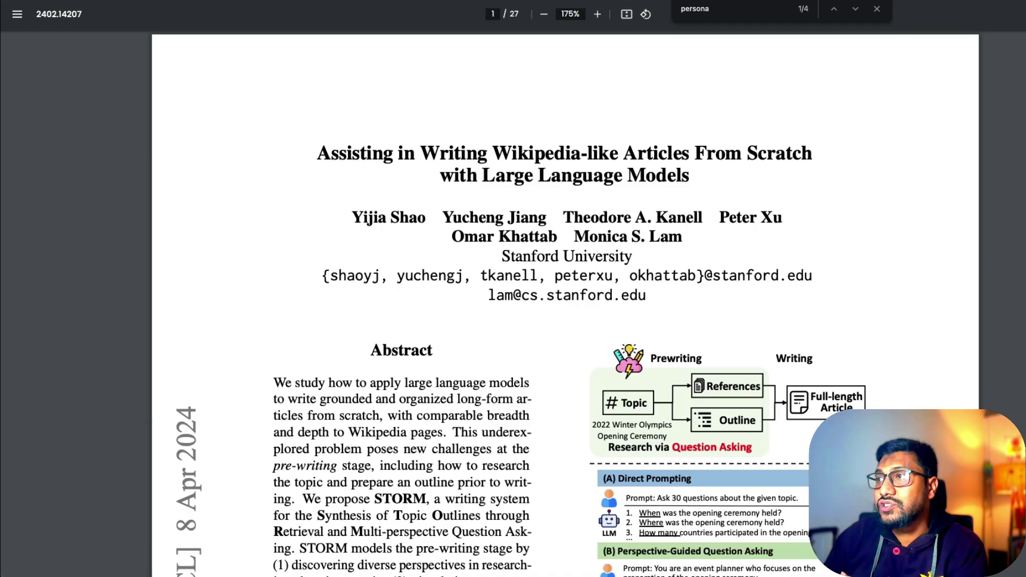